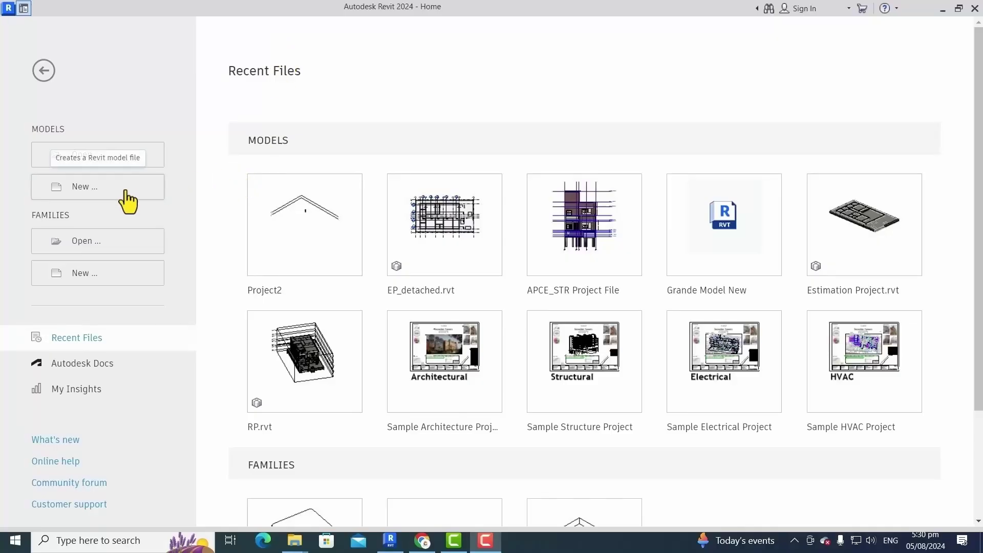
Create a new project from the Structural Template.rte template file
click(128, 200)
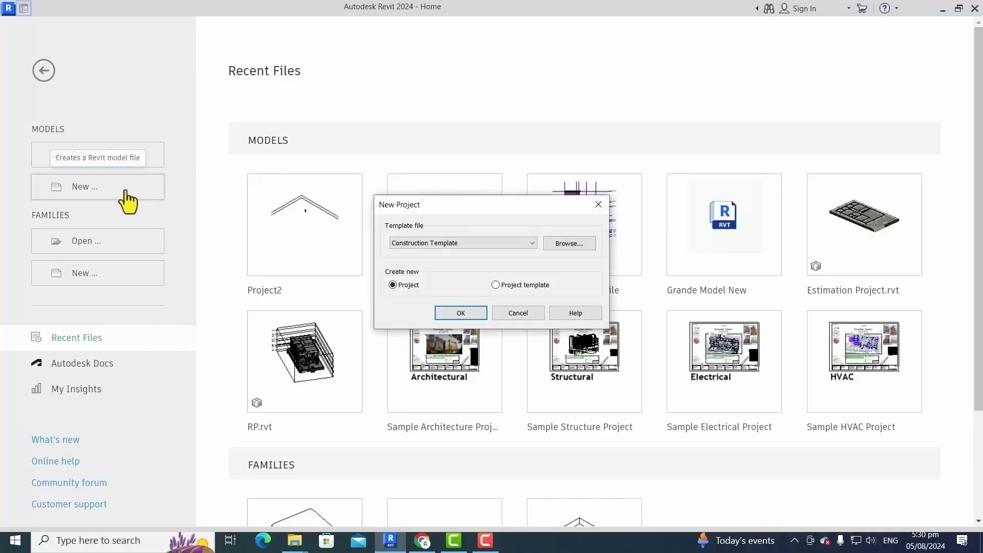
click(486, 243)
click(508, 246)
click(576, 245)
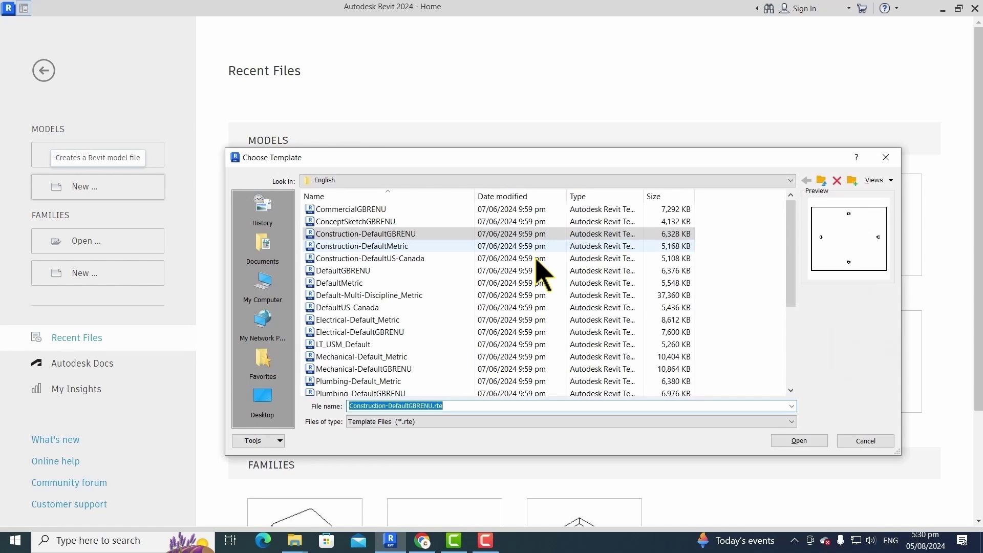
scroll(362, 328, down, 4)
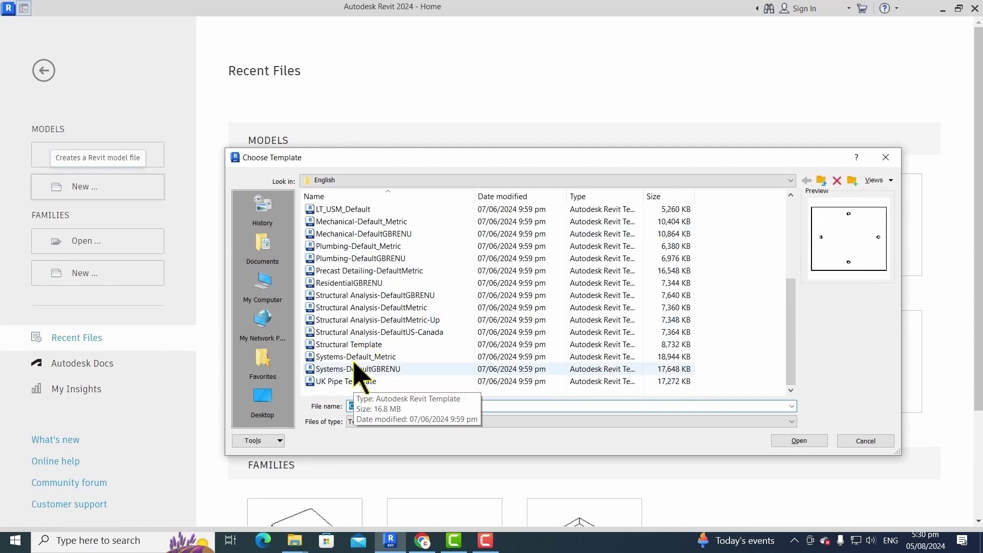
click(359, 344)
click(811, 442)
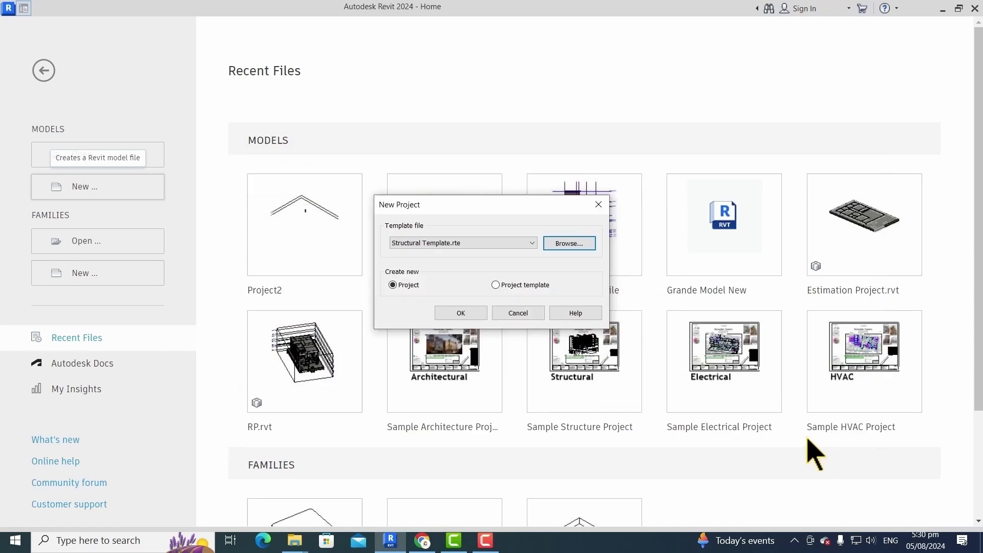
click(452, 313)
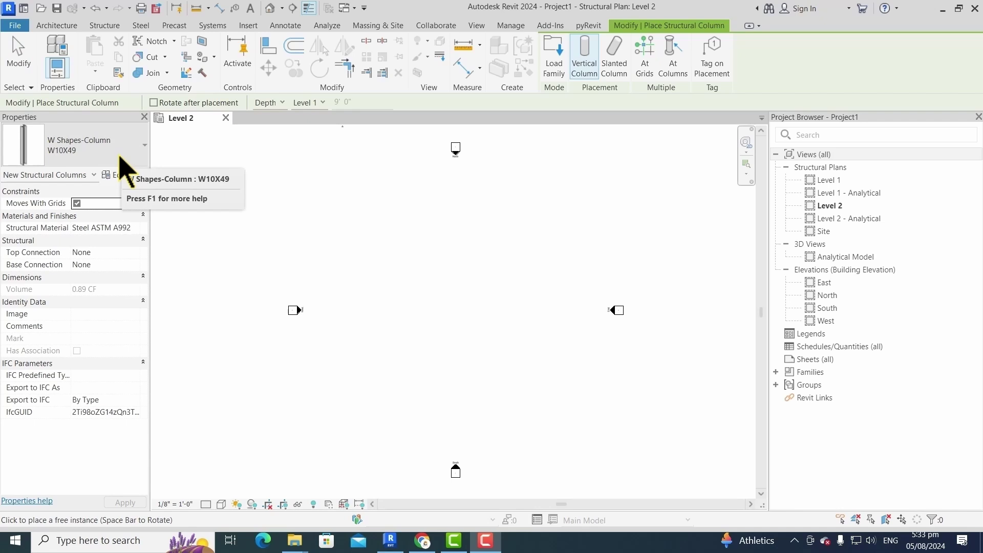
Choose the Concrete-Rectangular-Column 18 x 24 type in the column Type Selector
click(121, 160)
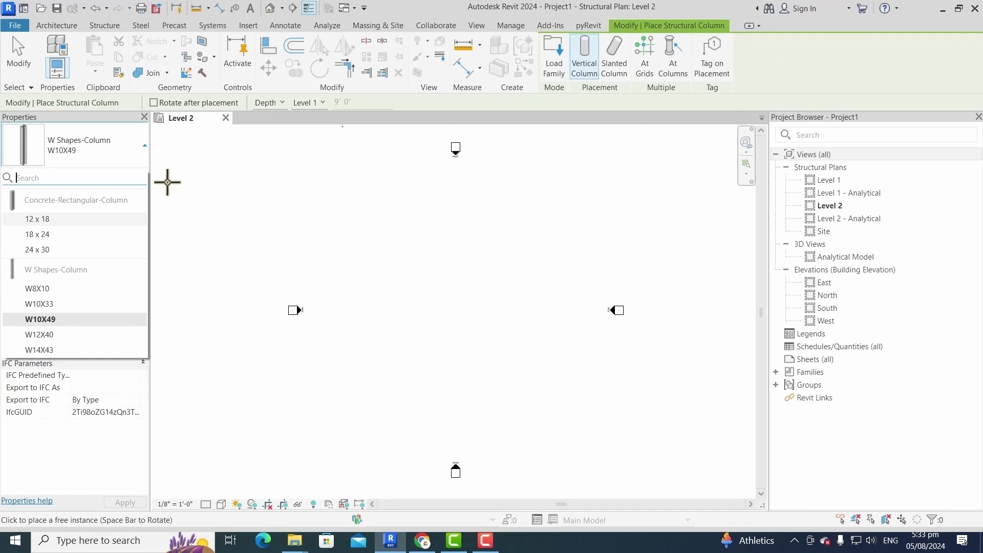
mouse_move(99, 225)
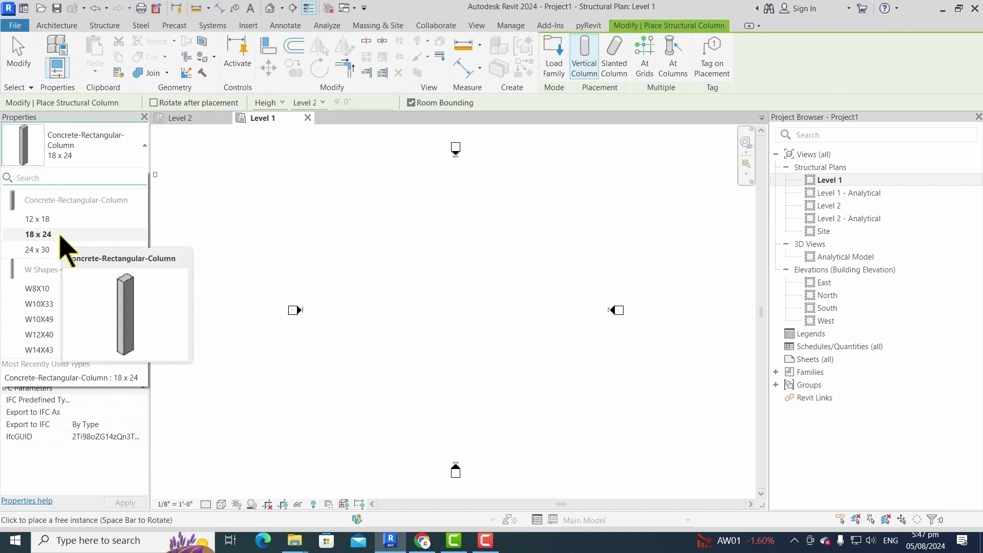
Place the 18 x 24 concrete column near the Level 1 plan centre, topping at Level 2
click(60, 235)
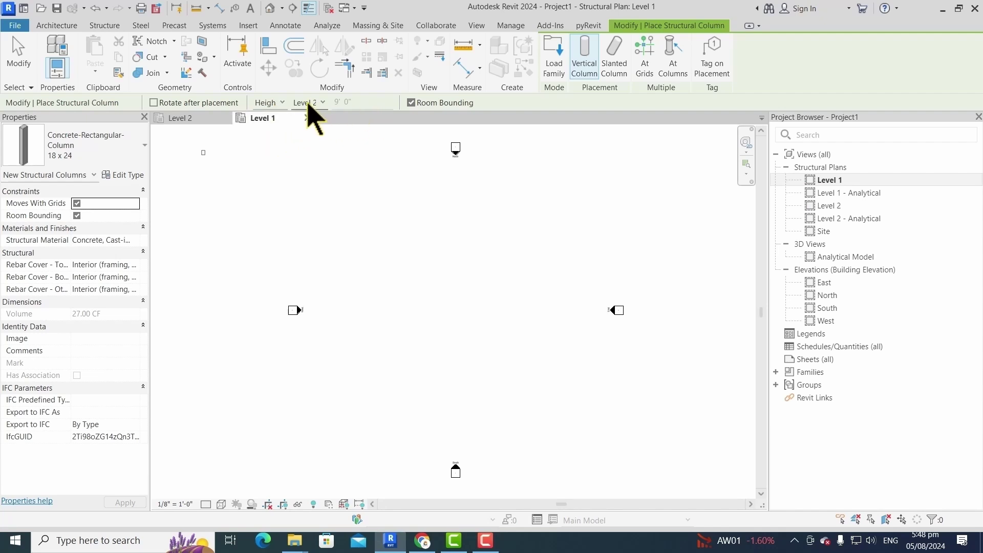
click(308, 102)
click(310, 128)
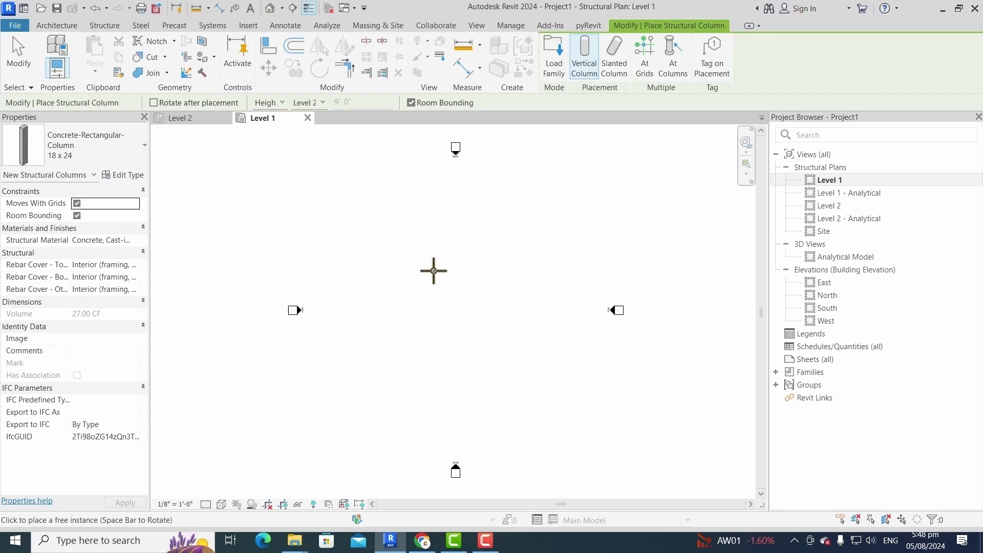
click(433, 268)
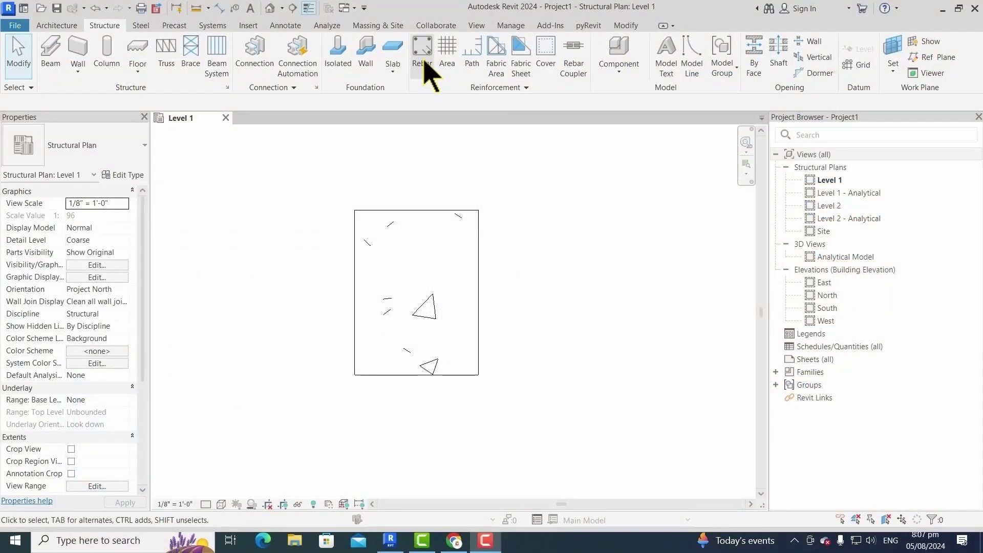
Start the Rebar tool, accept the shape notice, and choose the #6 bar size
click(421, 54)
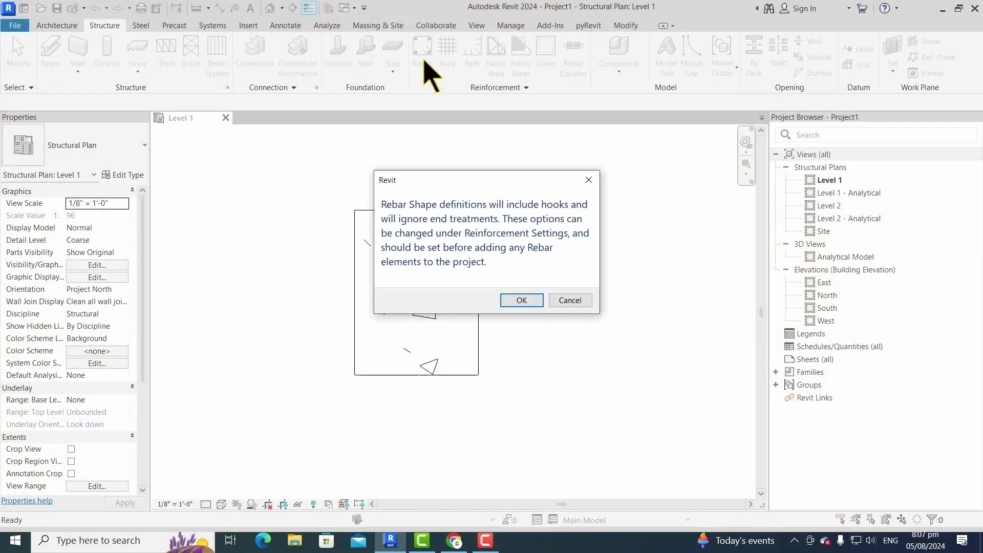
click(520, 300)
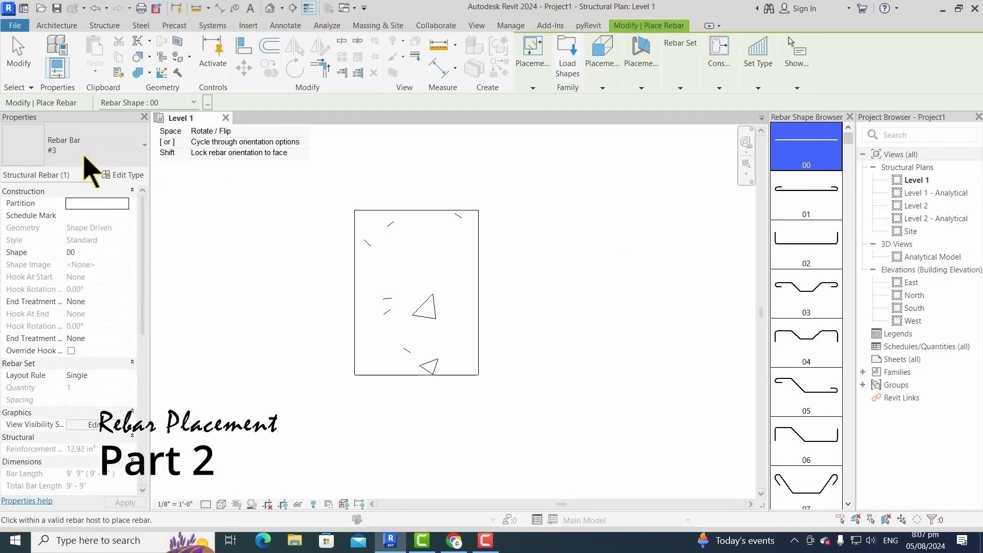
click(98, 153)
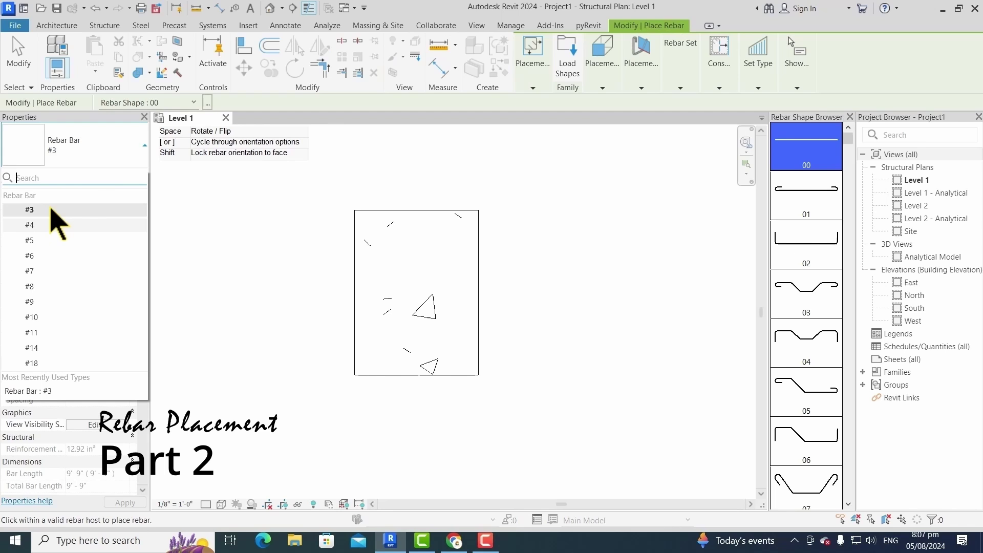
click(49, 256)
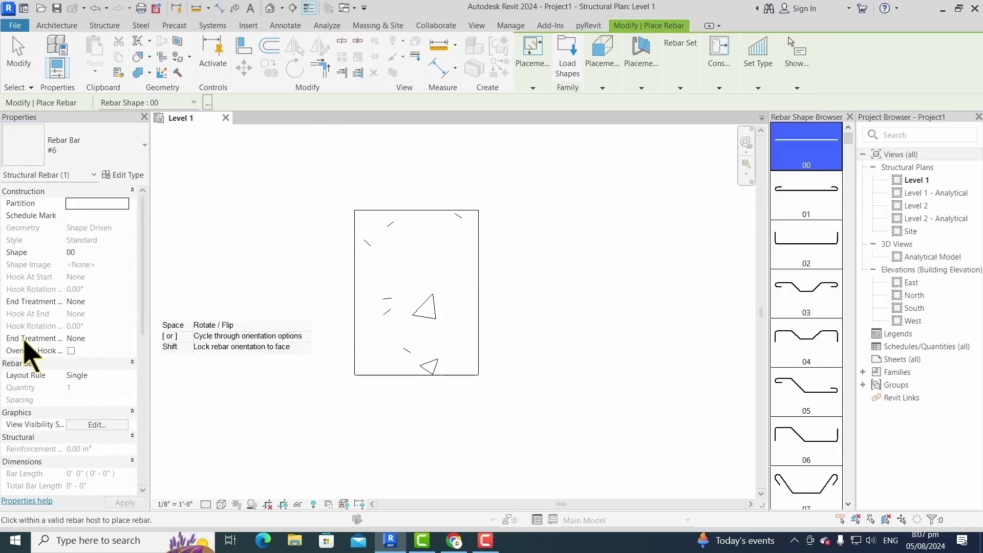
Use a Single layout rule with Perpendicular to Cover placement orientation
click(123, 375)
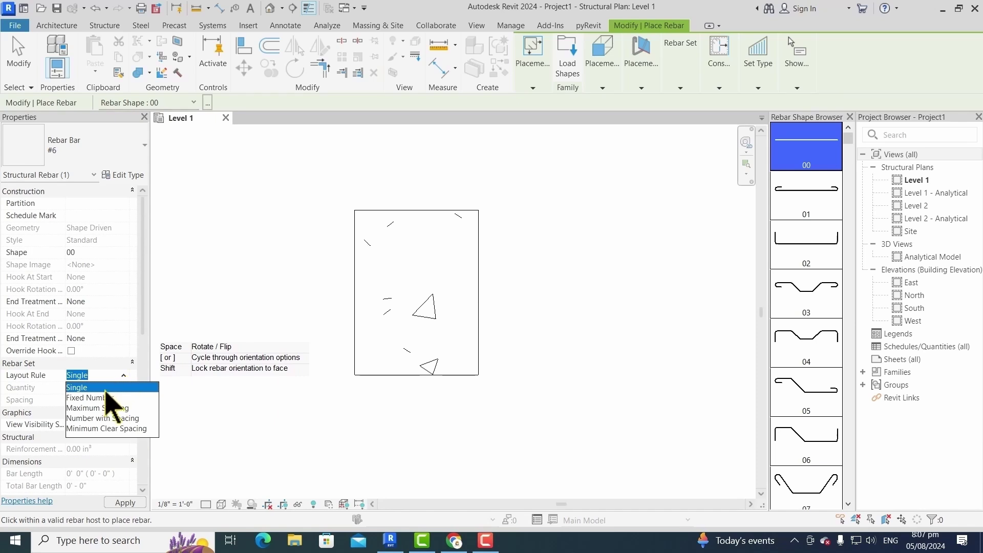
click(104, 390)
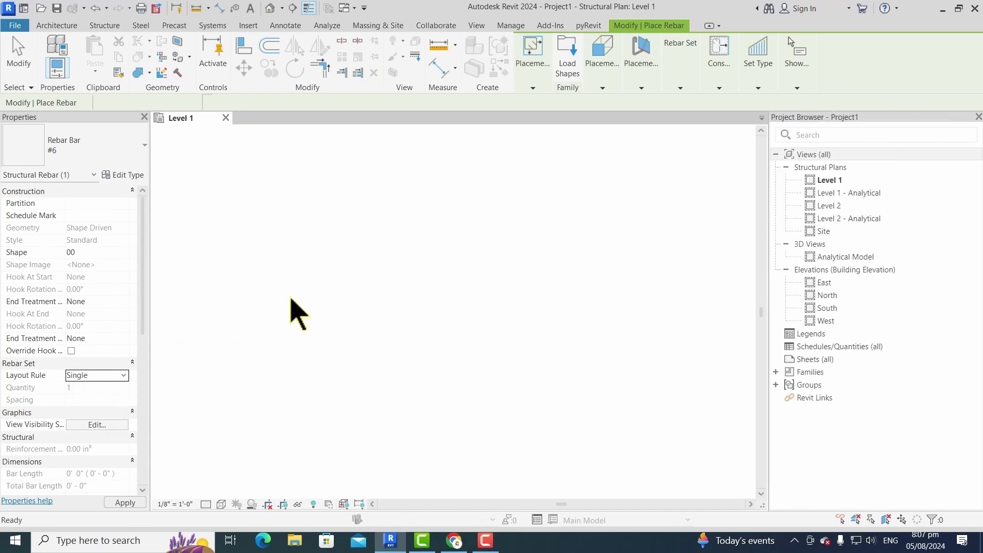
scroll(366, 221, up, 3)
scroll(366, 220, down, 2)
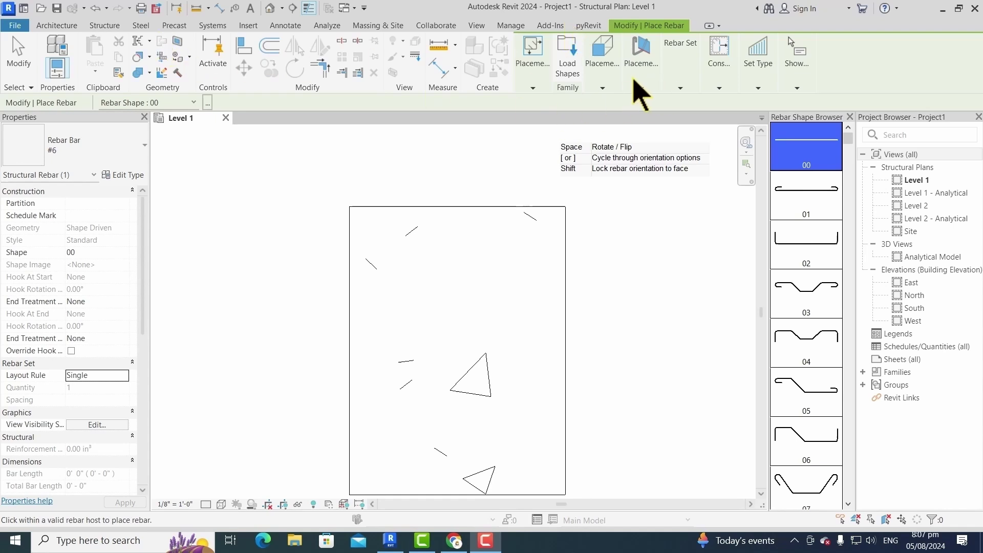
click(641, 88)
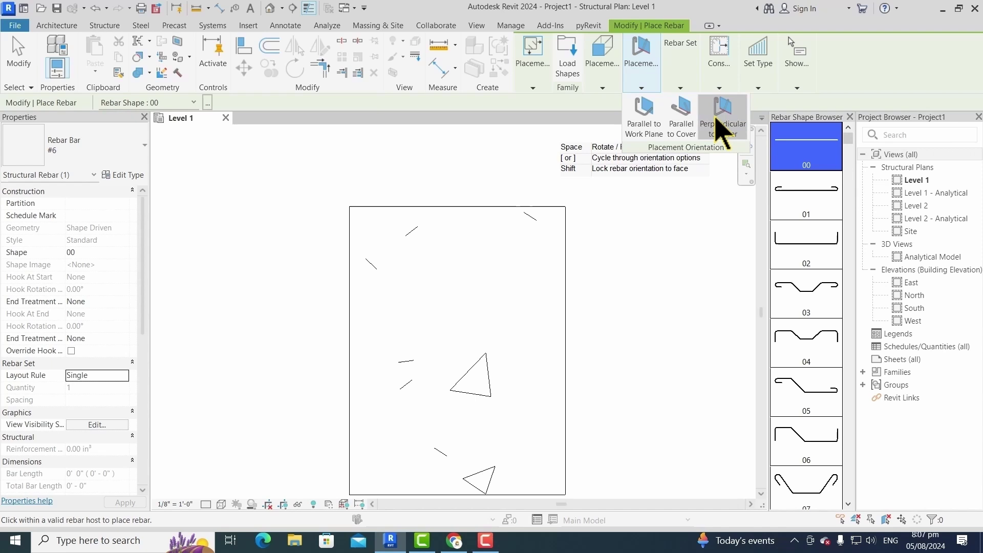
click(724, 121)
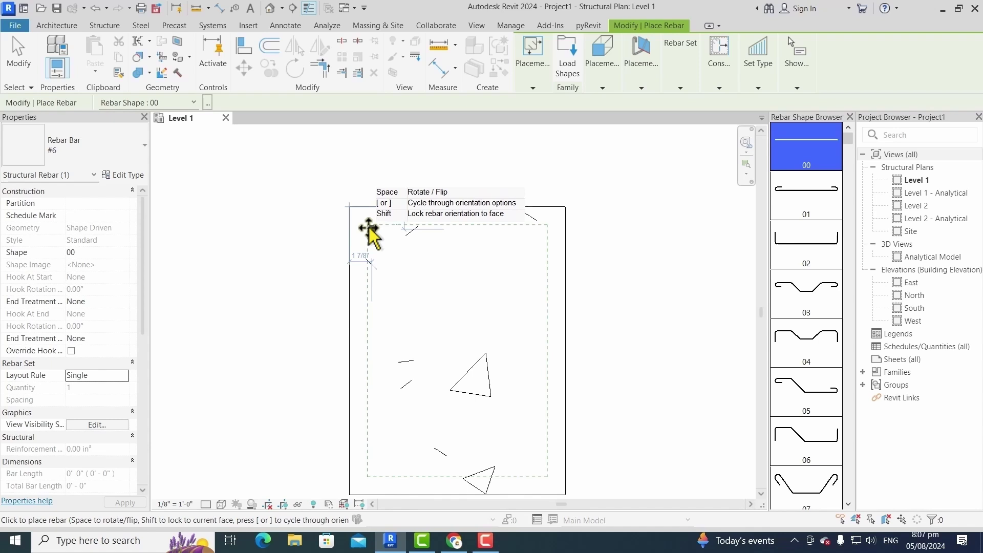
Place a #6 bar in the column's top-left corner and switch the layout rule to Fixed Number
click(370, 231)
scroll(389, 241, down, 2)
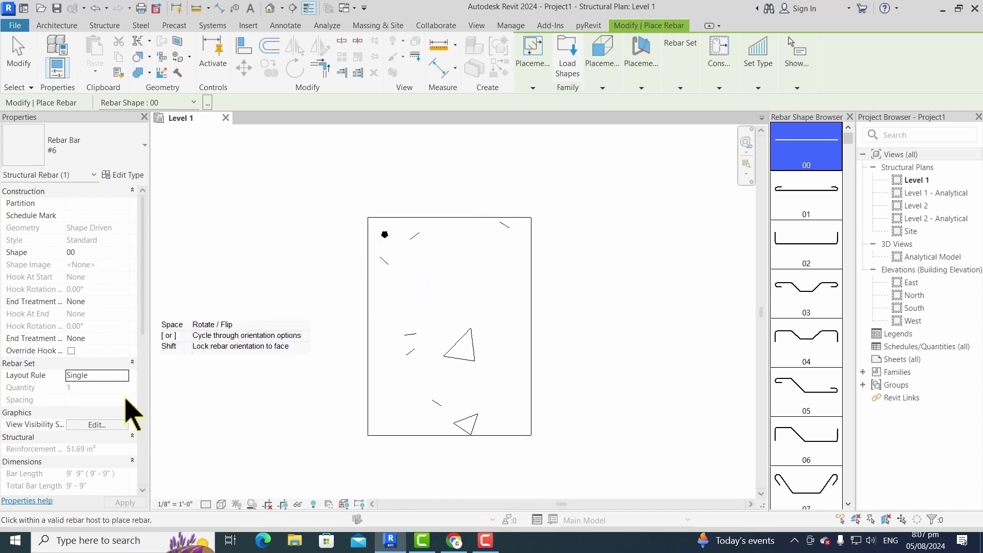
click(122, 376)
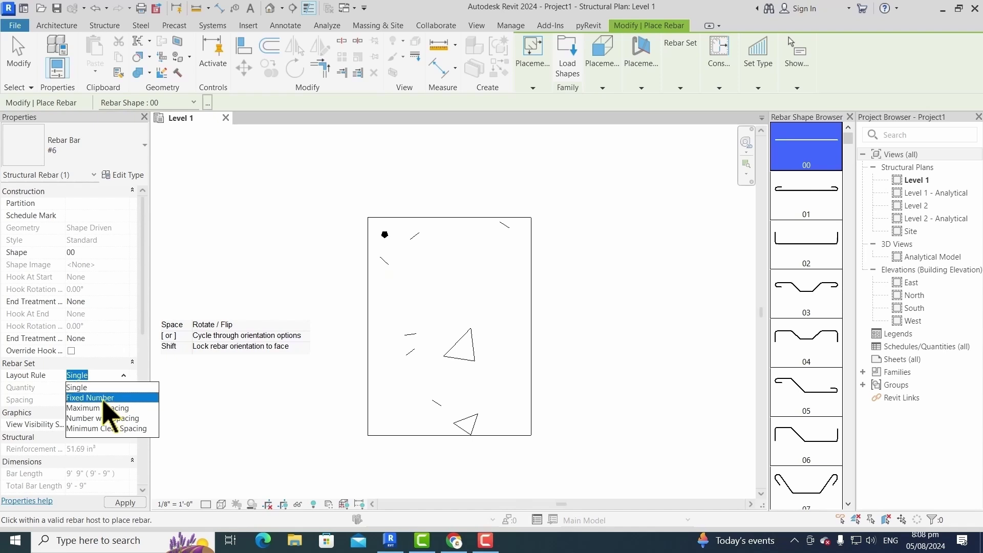
click(100, 399)
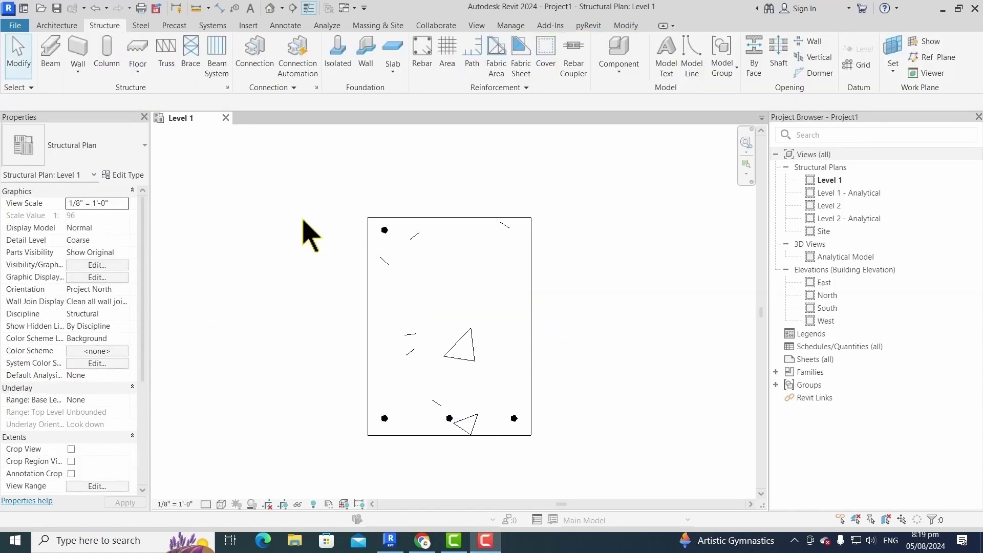
Change the top-left bar to #8 with a Fixed Number layout of three bars
click(384, 230)
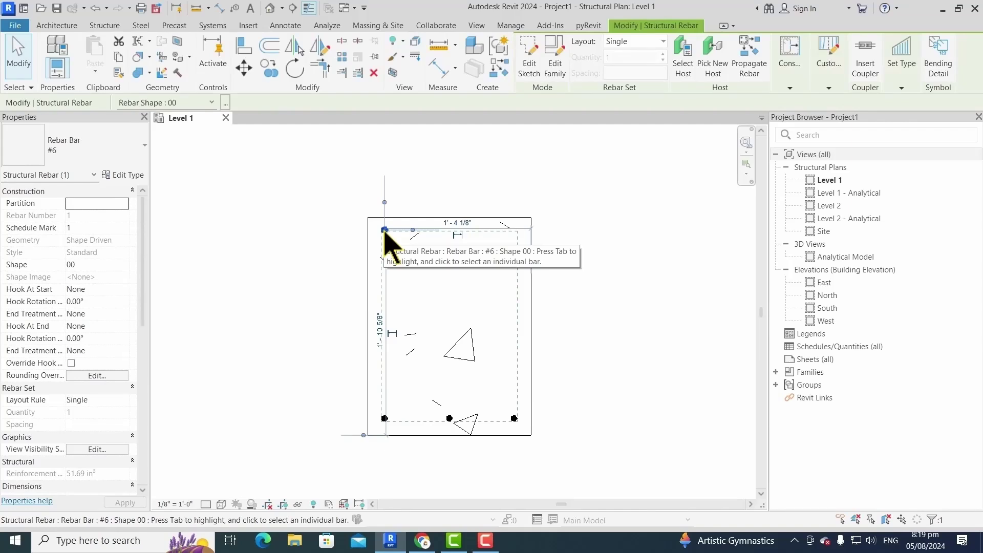
click(77, 150)
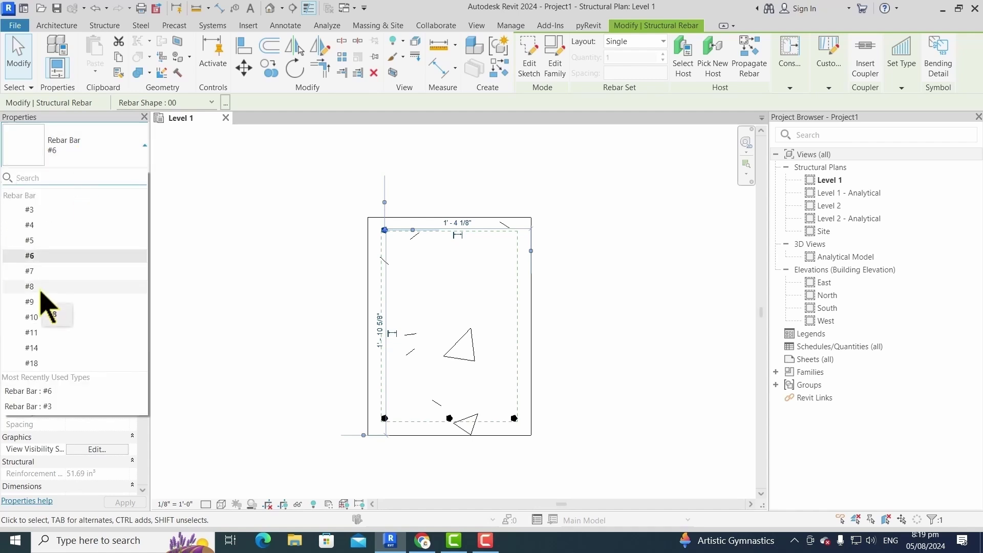
click(31, 287)
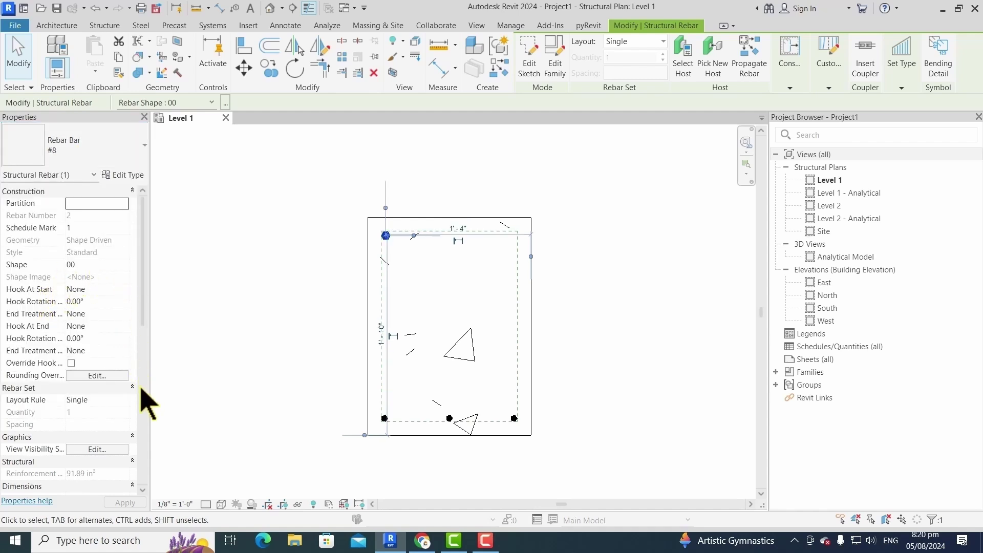
click(124, 400)
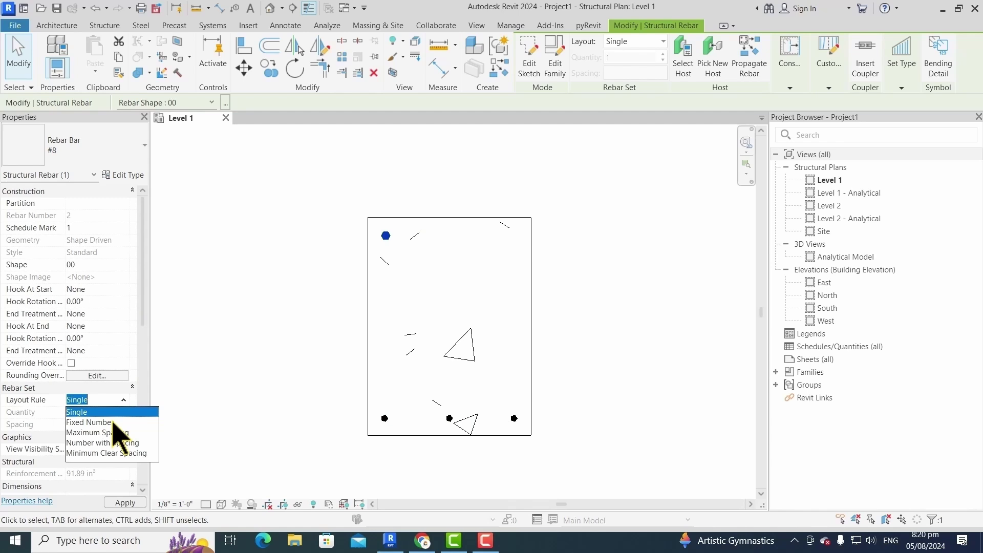
click(89, 423)
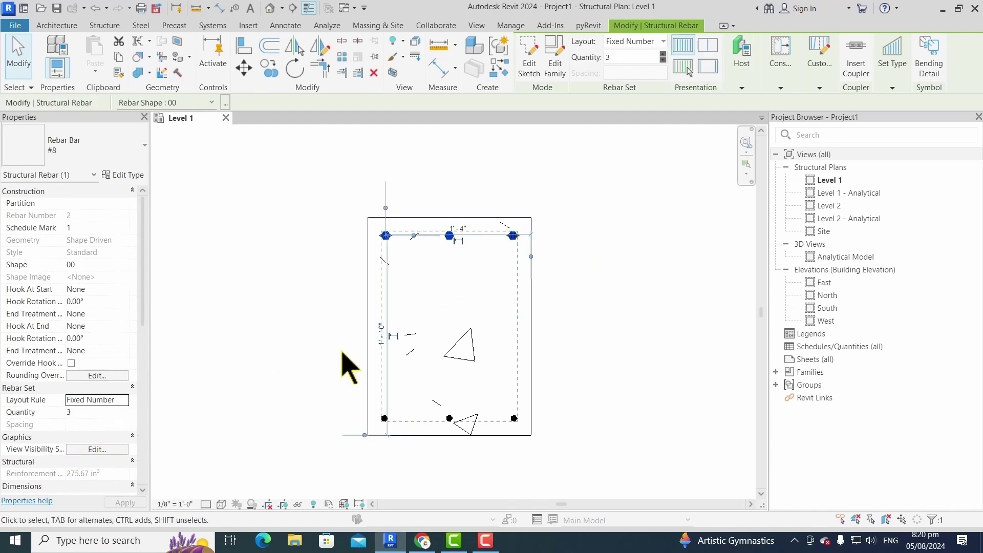
click(302, 269)
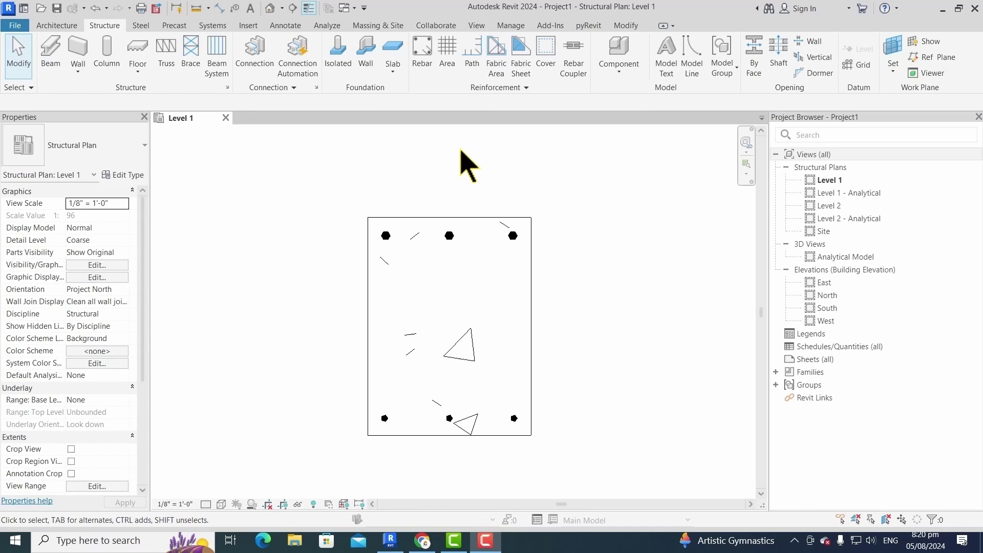
Set up #3 rebar with shape T1, oriented Parallel to Work Plane
click(425, 54)
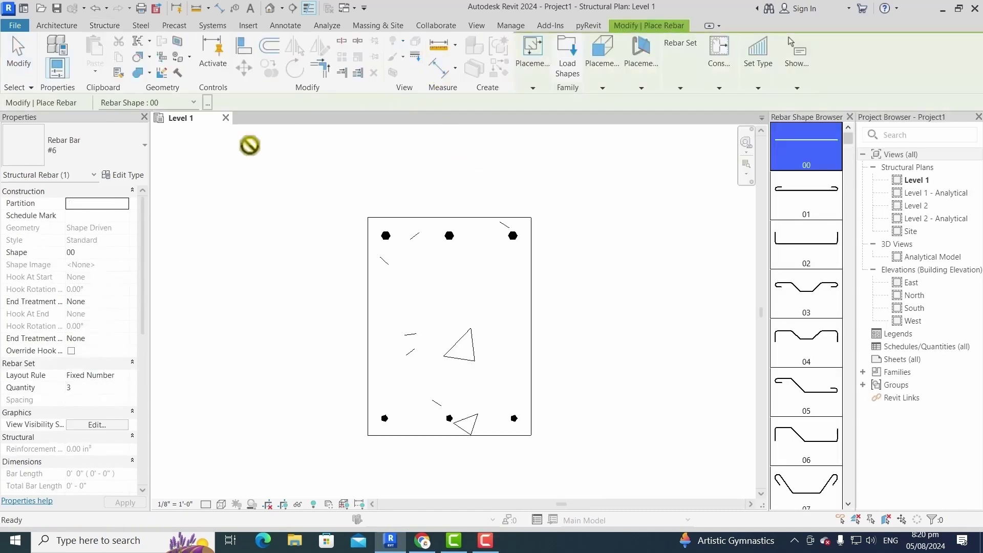
click(86, 173)
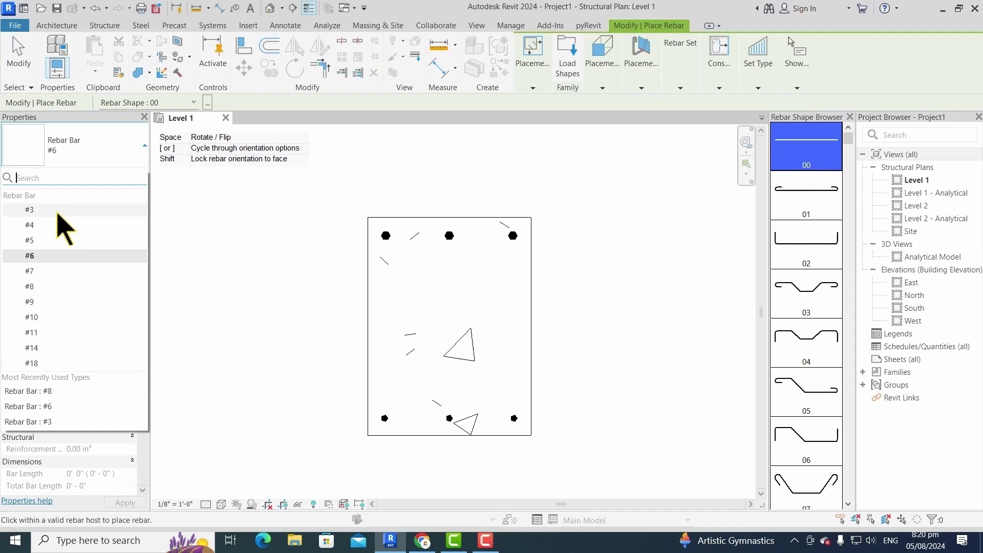
click(58, 211)
scroll(822, 379, down, 5)
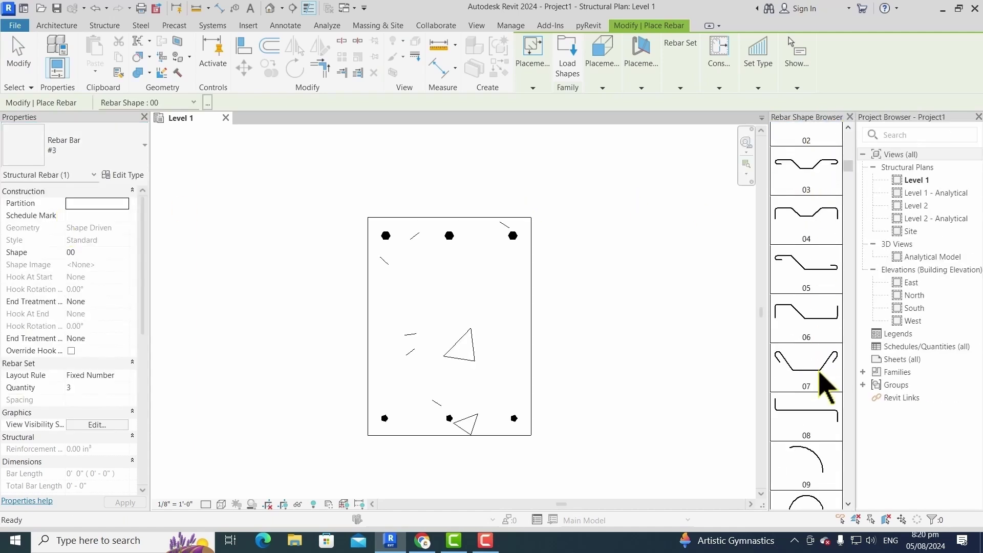
scroll(820, 400, down, 15)
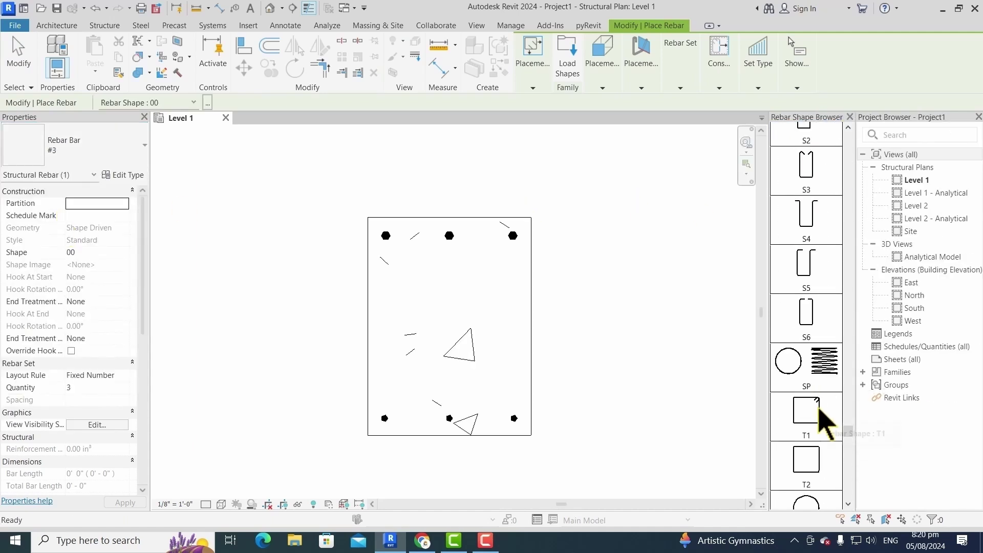
click(818, 409)
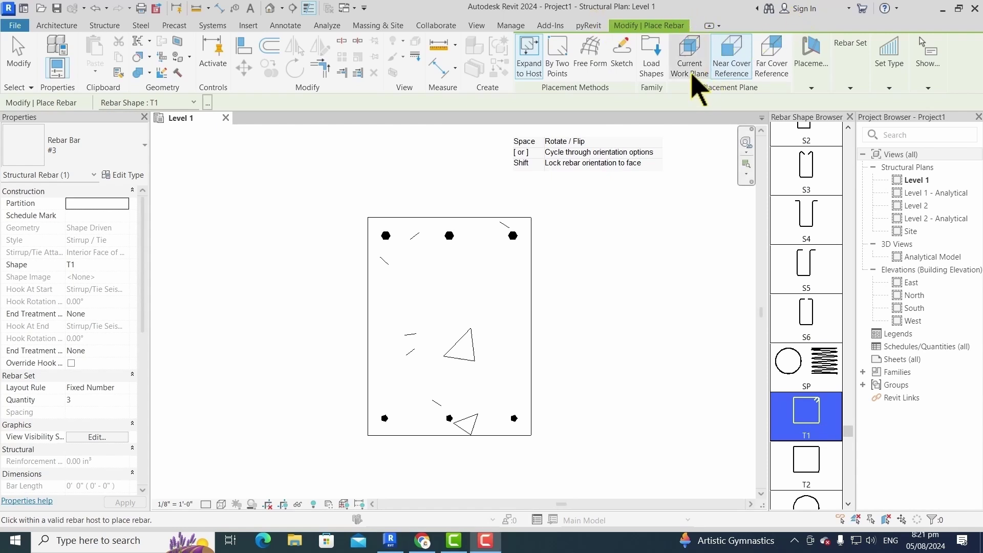
click(813, 87)
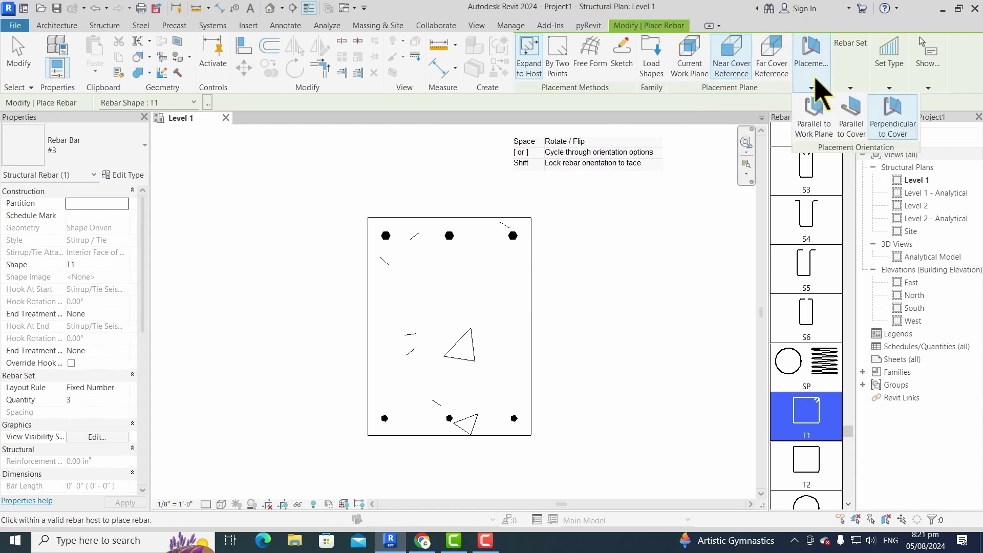
click(814, 119)
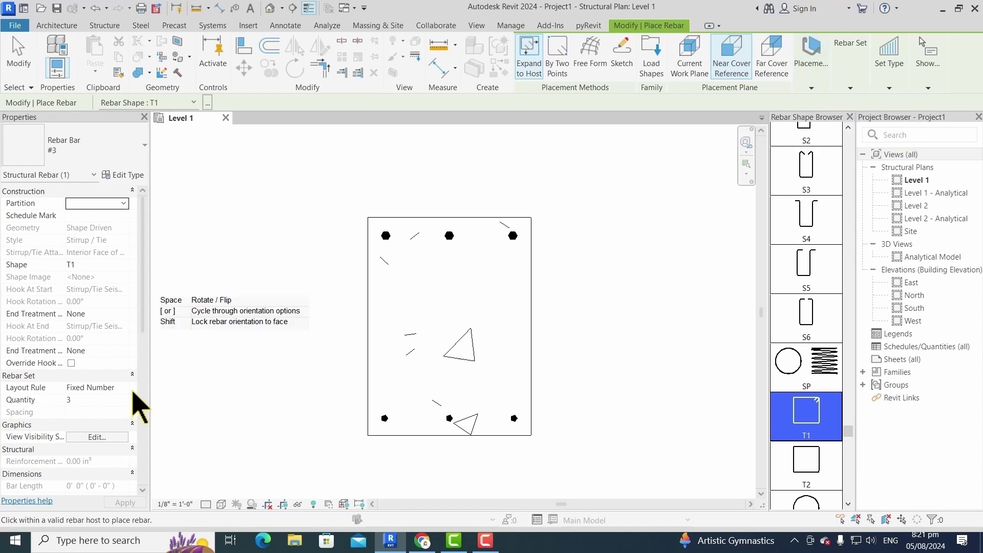
Lay out the T1 ties by Maximum Spacing at 6" and finish placing them
click(129, 391)
click(123, 388)
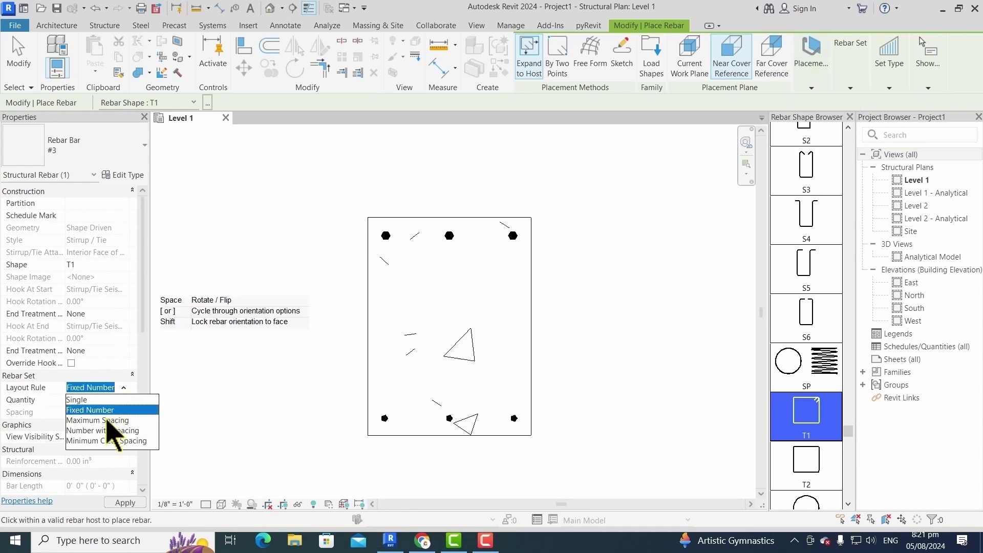
click(106, 420)
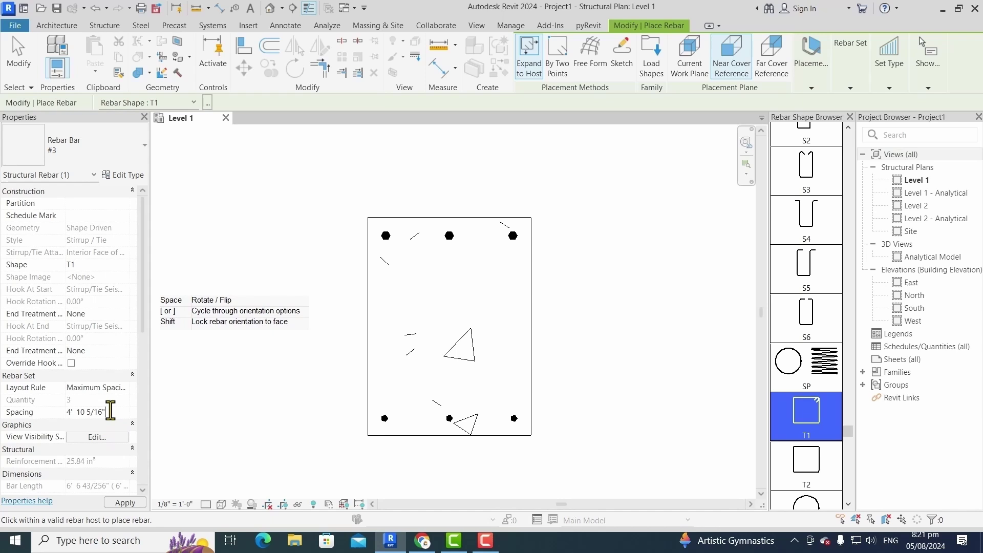
drag(109, 411, 57, 411)
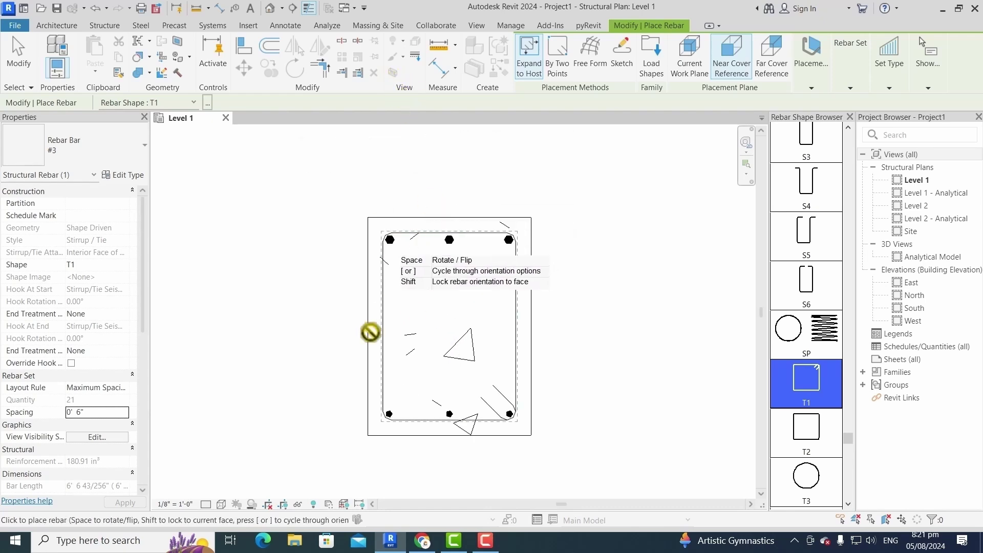
key(Escape)
Switch the Level 1 plan to Shaded style, Fine detail, and 1/2" = 1'-0" scale
click(221, 505)
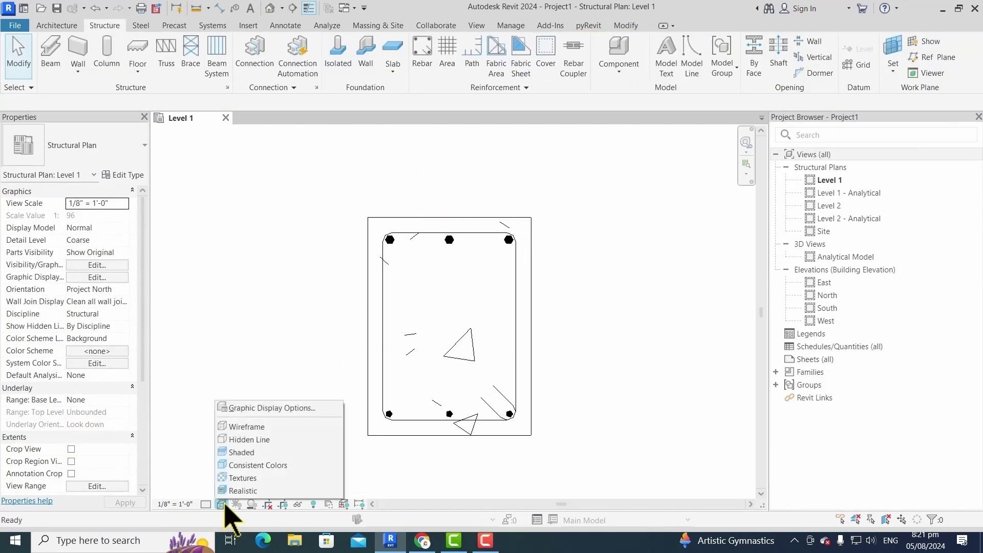
click(262, 453)
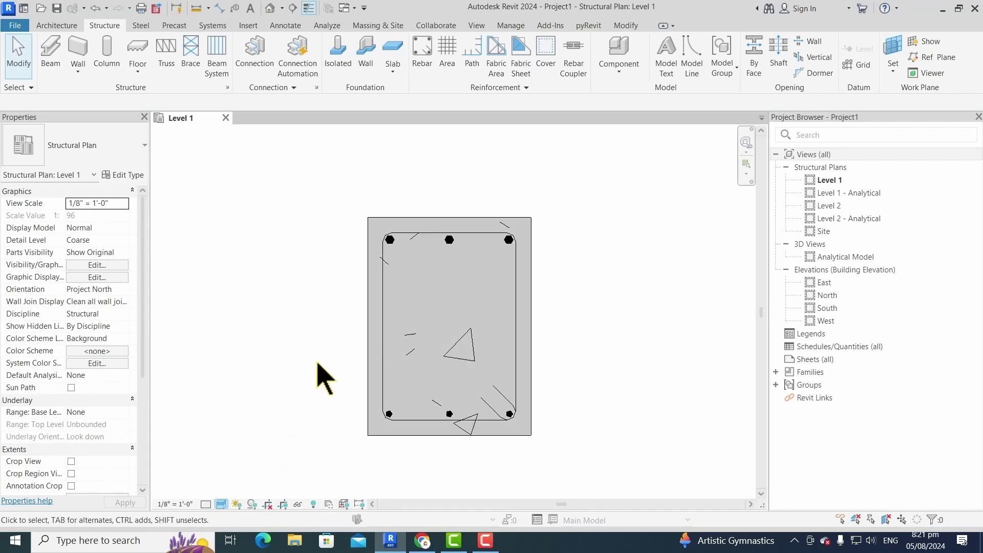
click(207, 505)
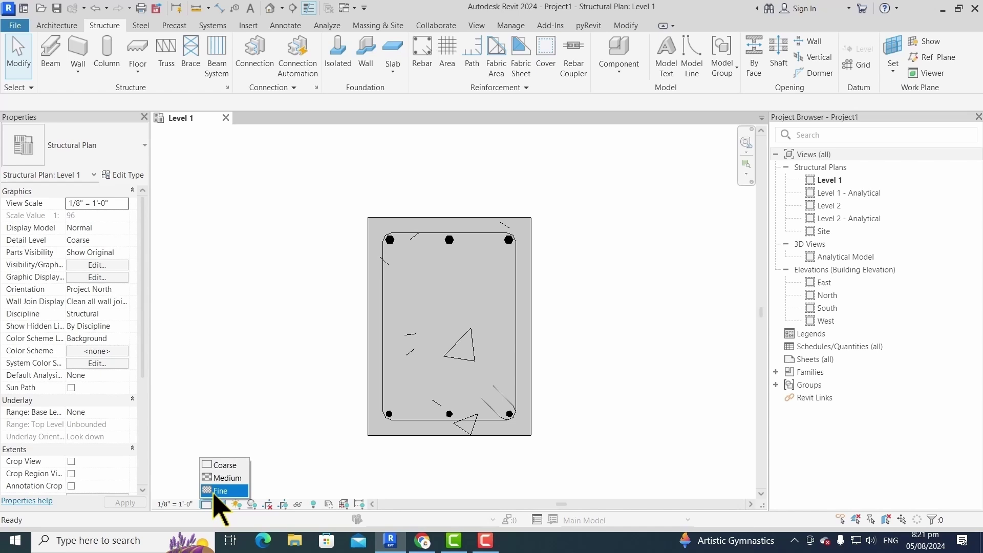
click(220, 491)
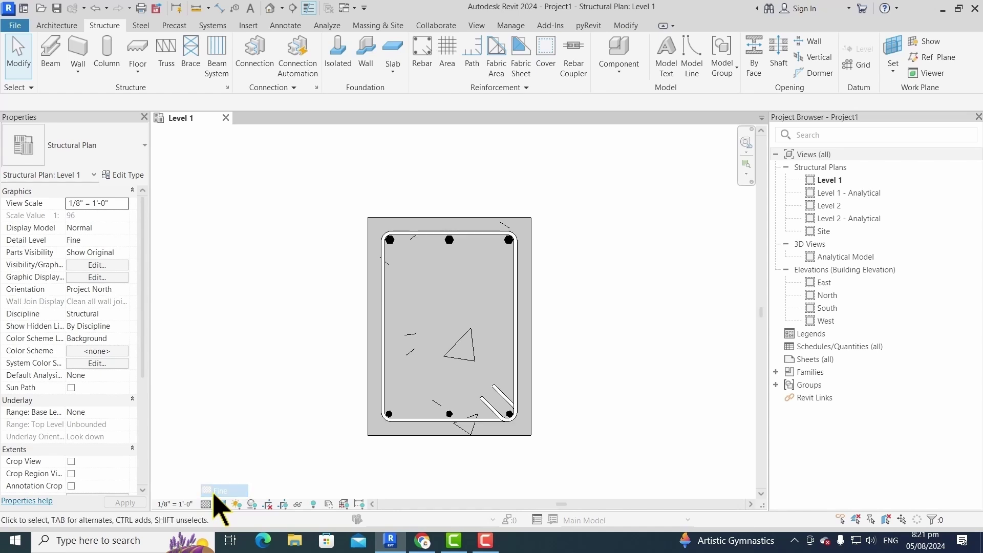
click(187, 505)
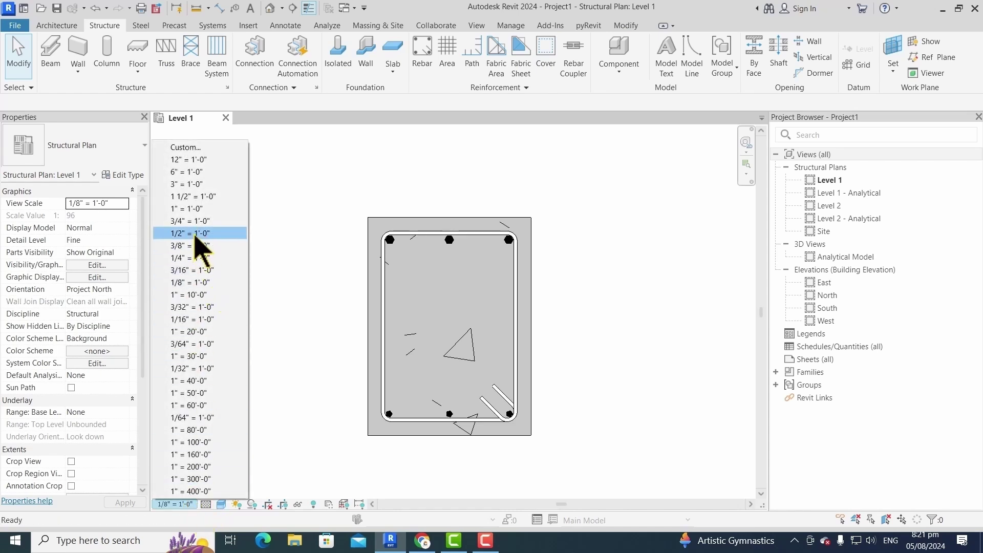
click(215, 233)
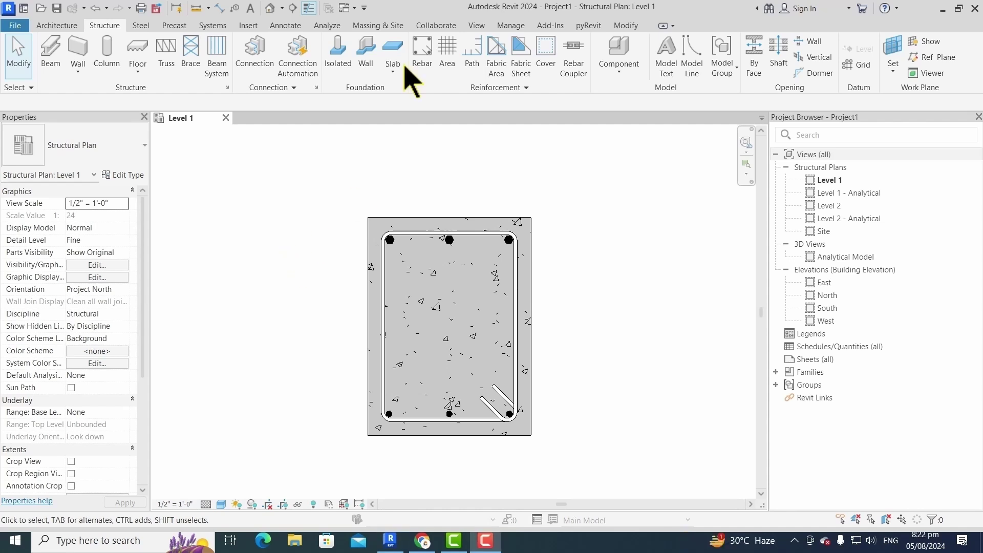
Open the default 3D view, zoom to the column, and set Shaded visual style
click(271, 9)
scroll(444, 273, up, 2)
scroll(478, 252, up, 6)
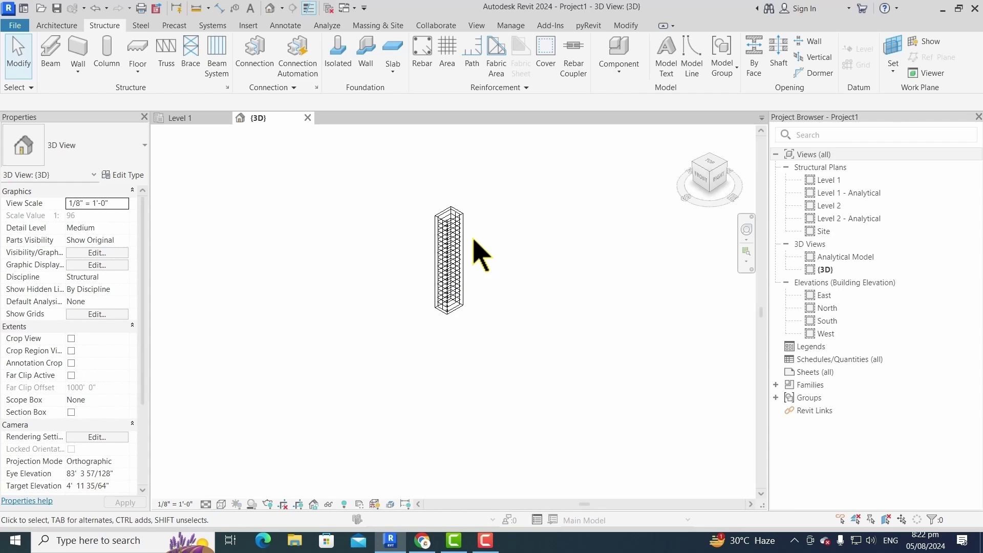
click(222, 505)
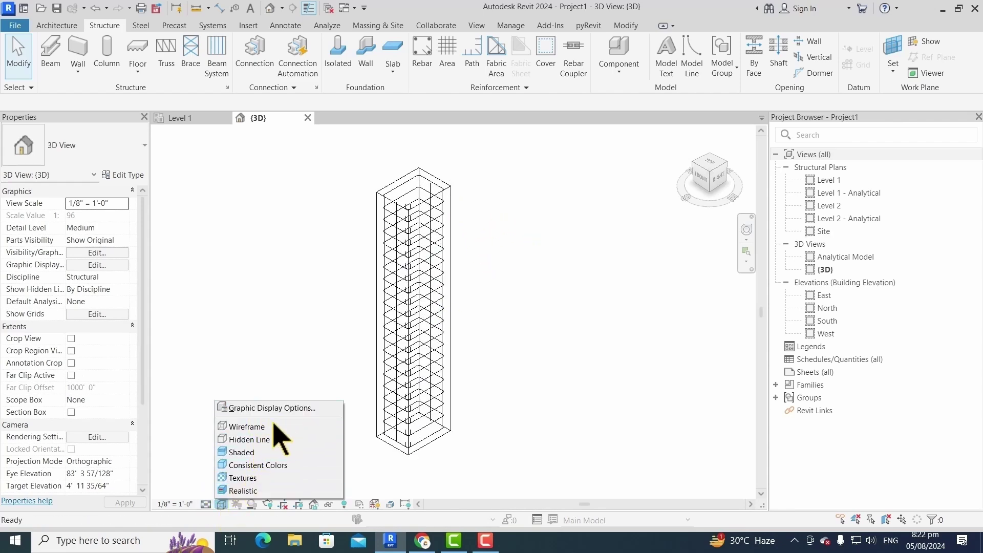
click(256, 452)
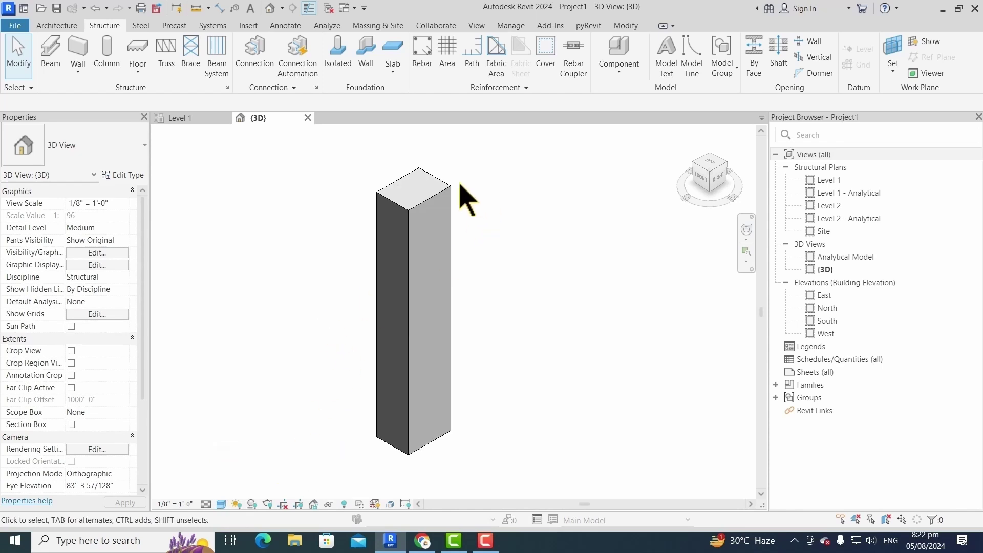
scroll(450, 202, up, 2)
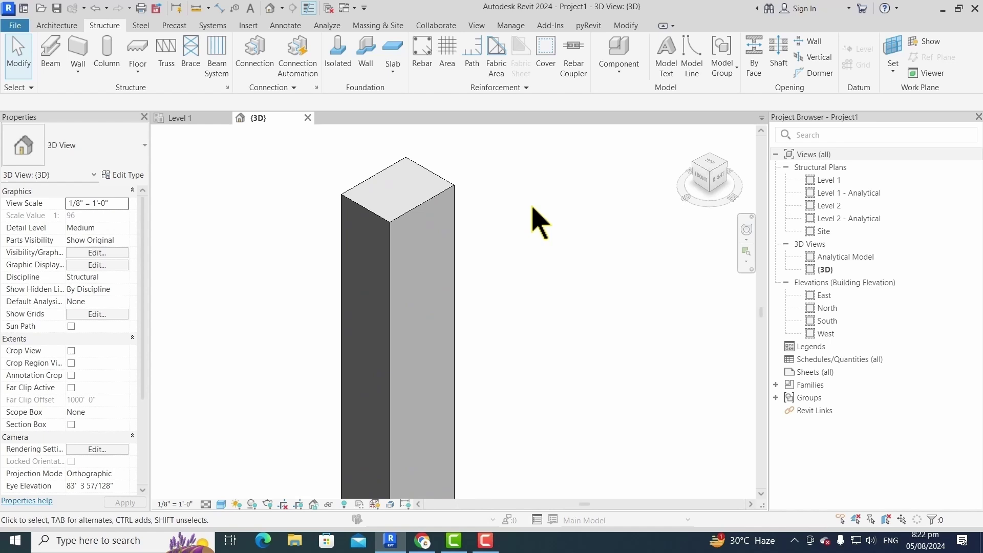
scroll(507, 210, down, 3)
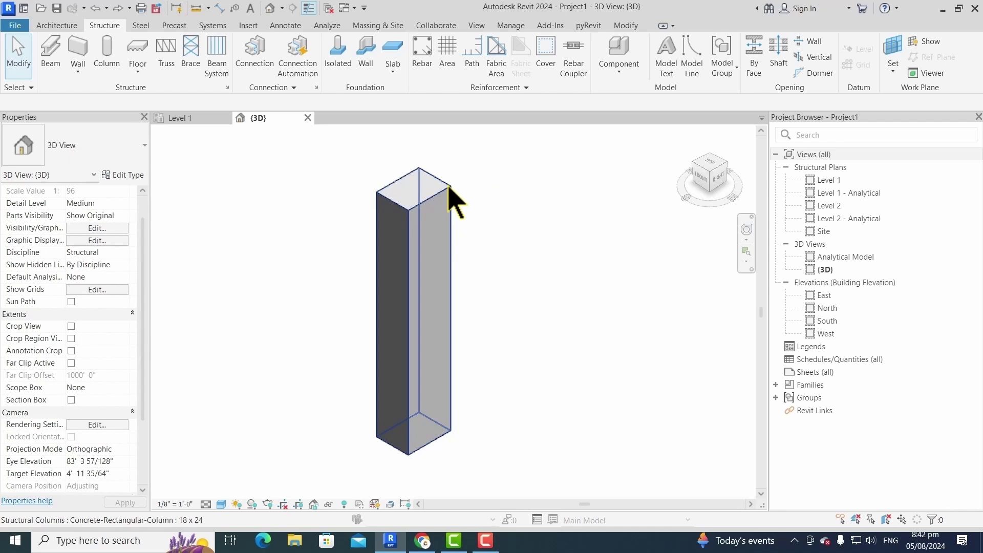
Override the column's graphics in the 3D view with surface transparency 40
click(450, 198)
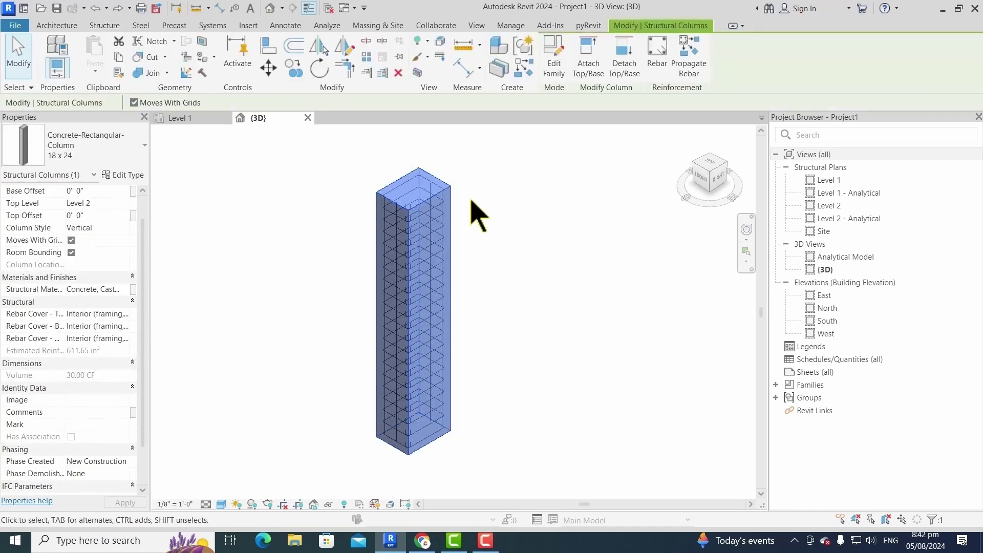
right_click(447, 190)
mouse_move(512, 268)
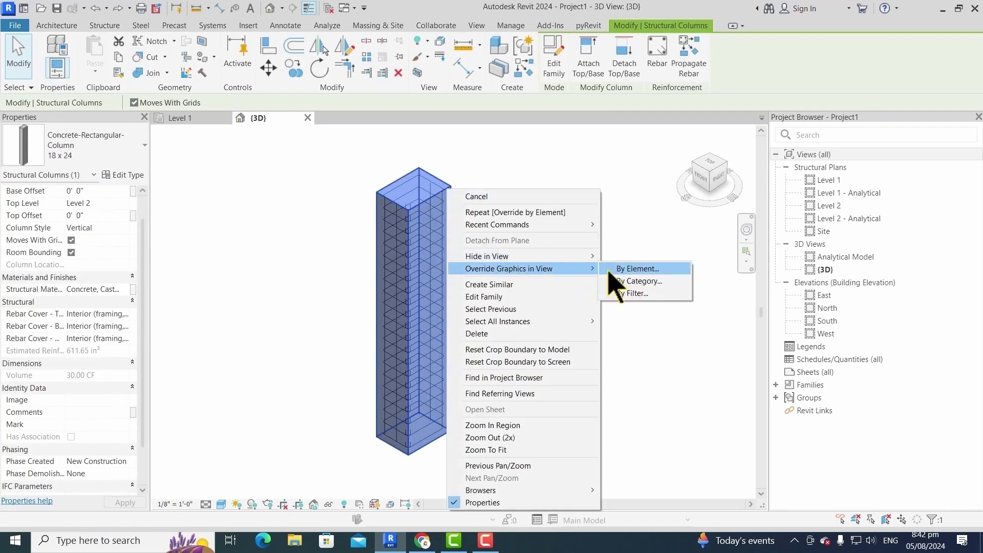
click(638, 269)
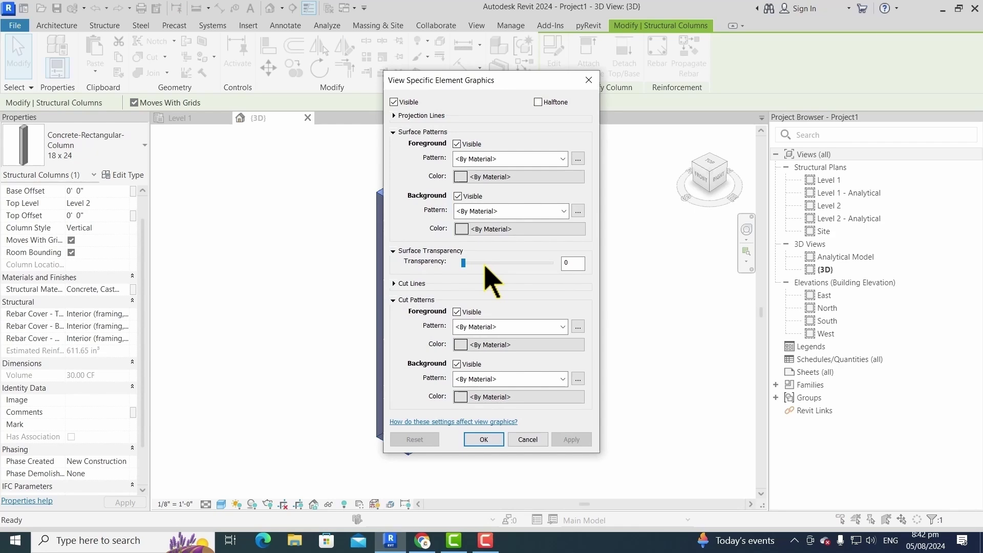
drag(463, 263, 498, 262)
click(572, 439)
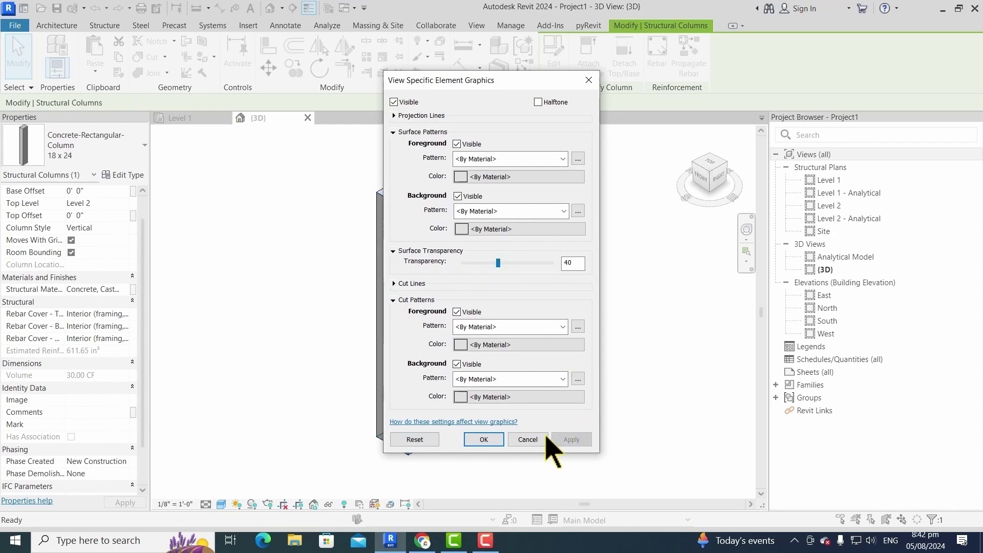
click(484, 439)
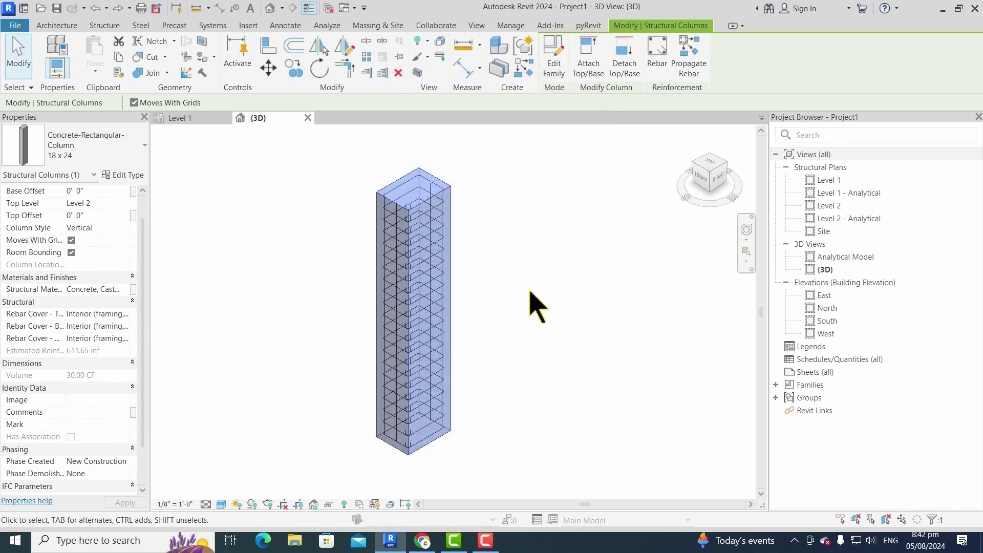
click(517, 286)
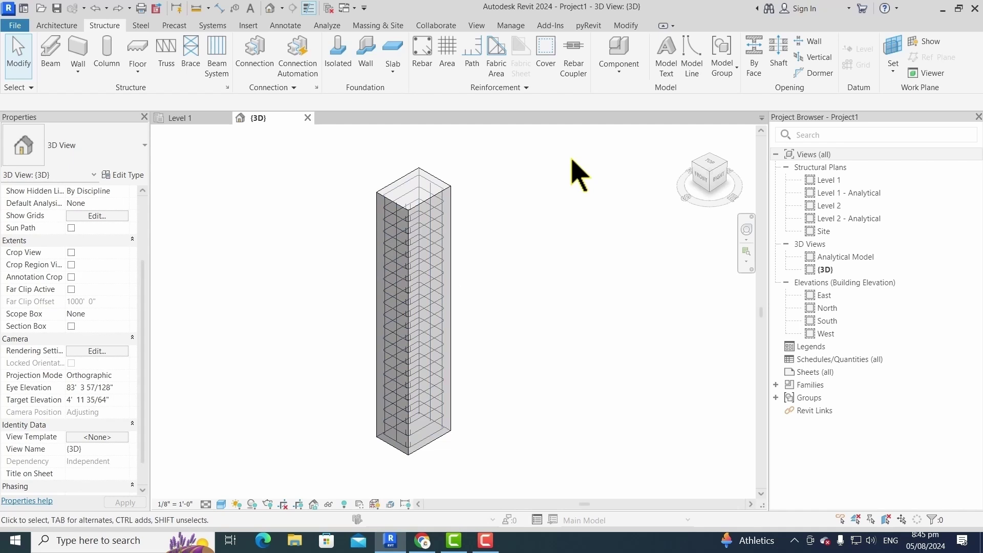
Filter the selection to the rebar and set it View Unobscured in the 3D and Level 1 views
drag(572, 157, 278, 356)
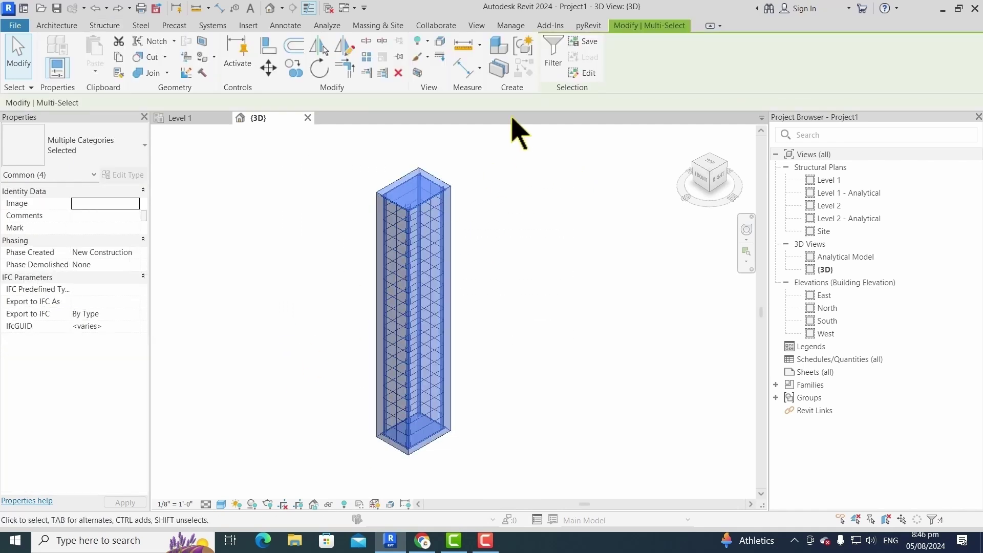
click(553, 51)
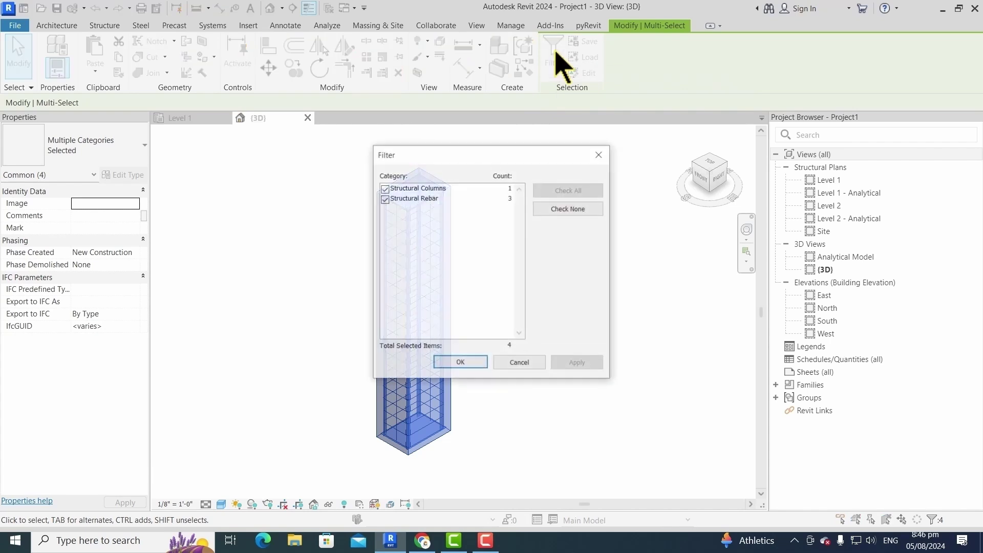
click(384, 189)
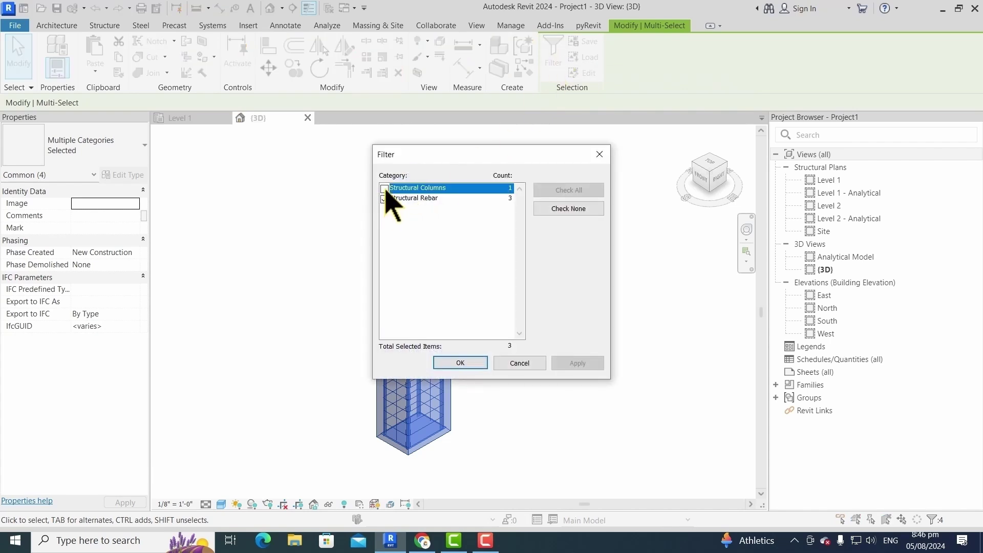
click(460, 363)
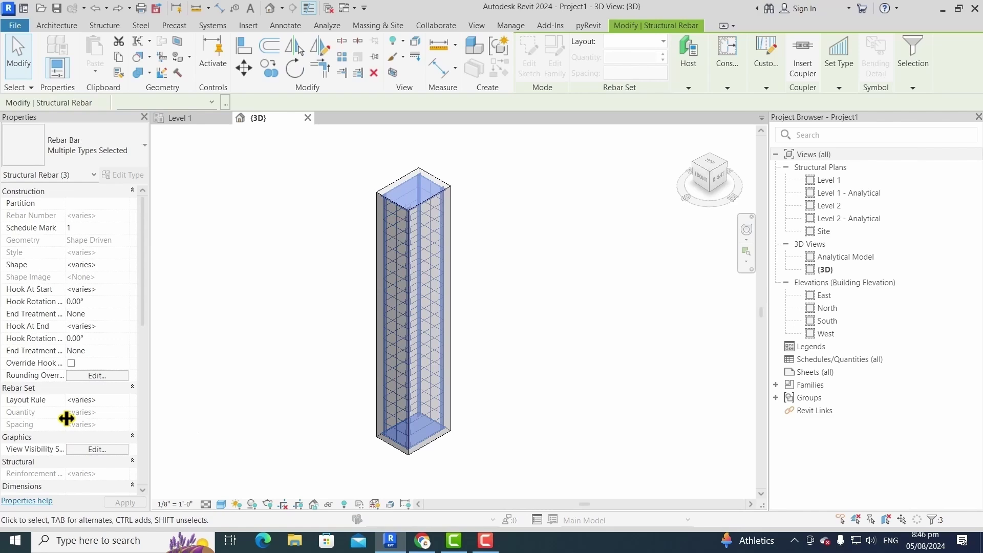
scroll(86, 405, down, 3)
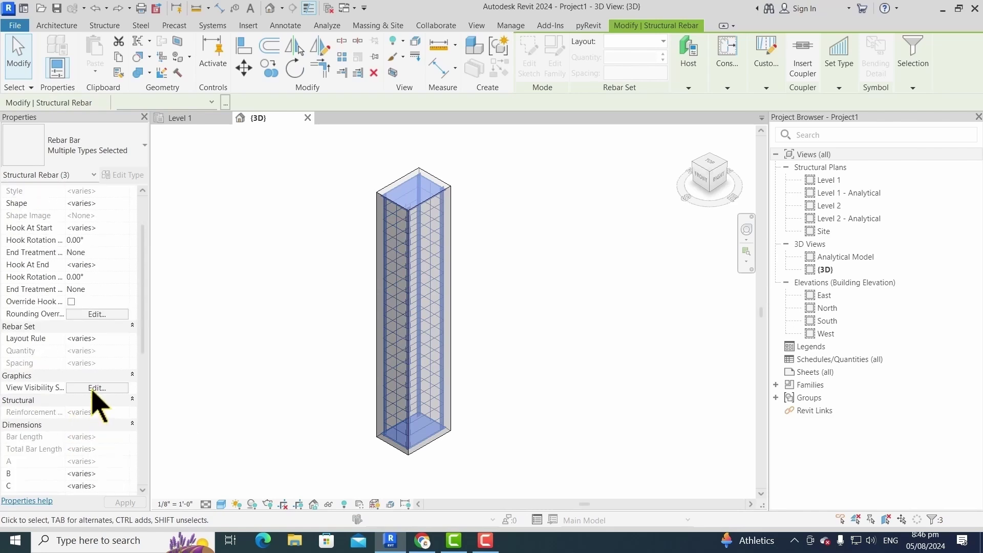
click(93, 388)
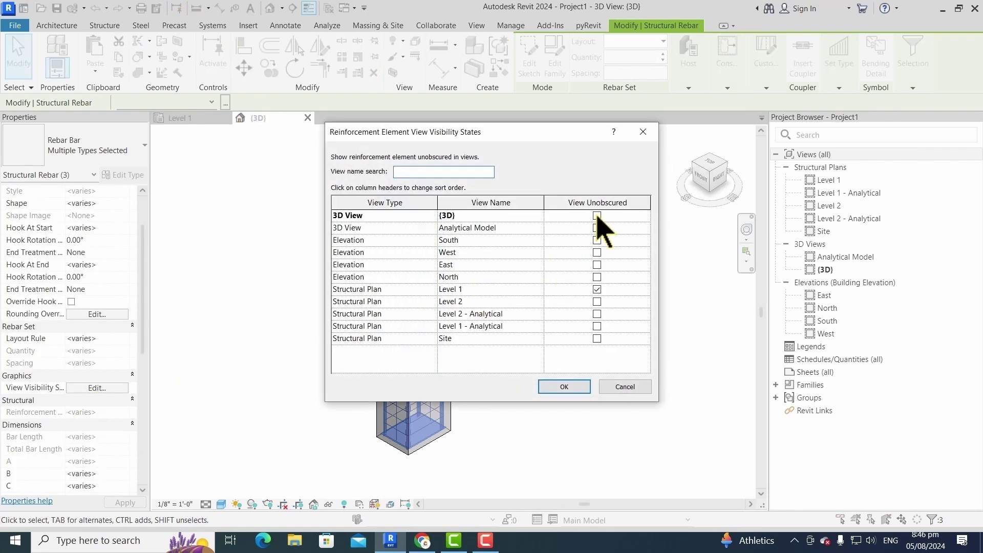
click(564, 387)
click(543, 295)
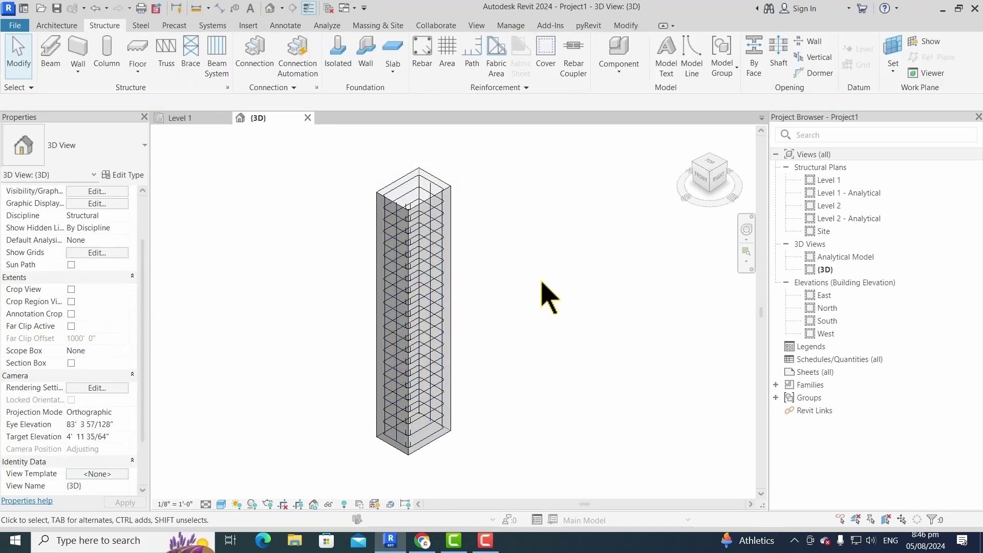
Set the 3D view's detail level to Fine, leaving the visual style unchanged
click(206, 504)
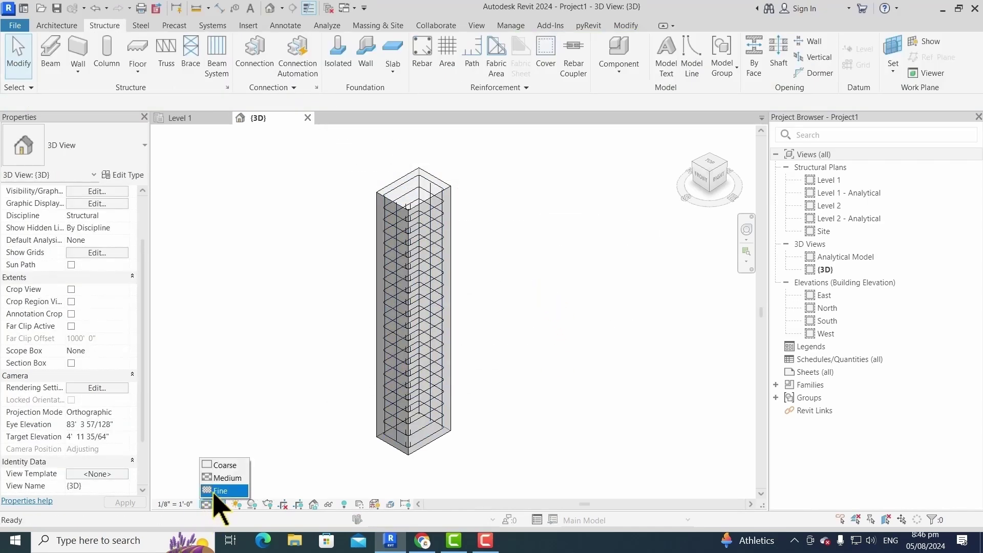
click(220, 491)
click(221, 504)
click(484, 259)
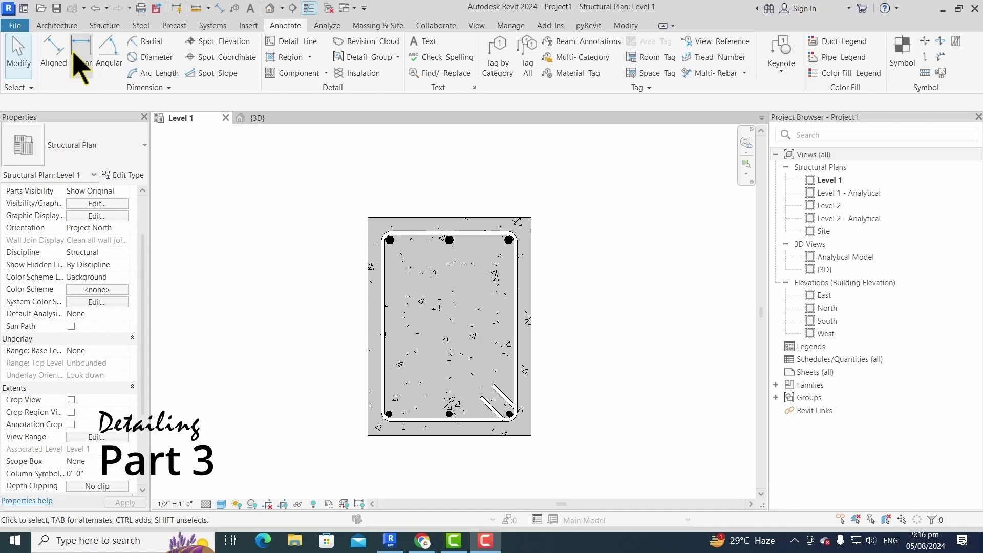
Add aligned dimensions to the column: 1'-6" width above it and 2'-0" depth on its right
click(53, 54)
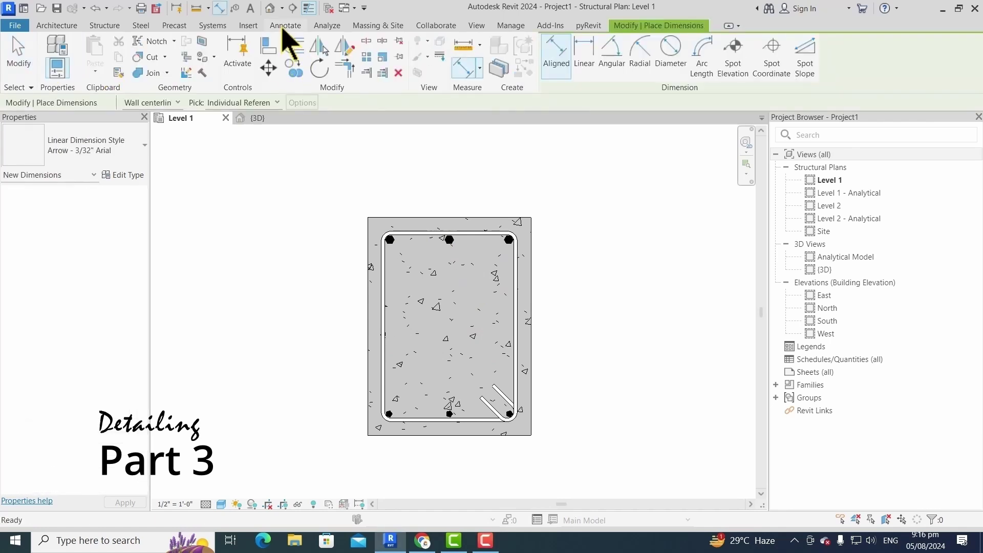
click(284, 26)
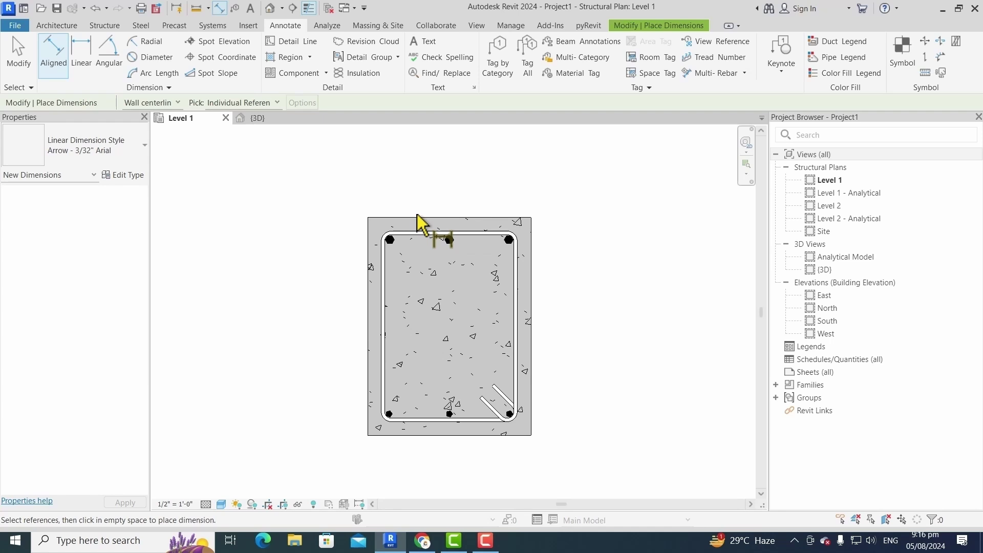
click(373, 237)
click(532, 239)
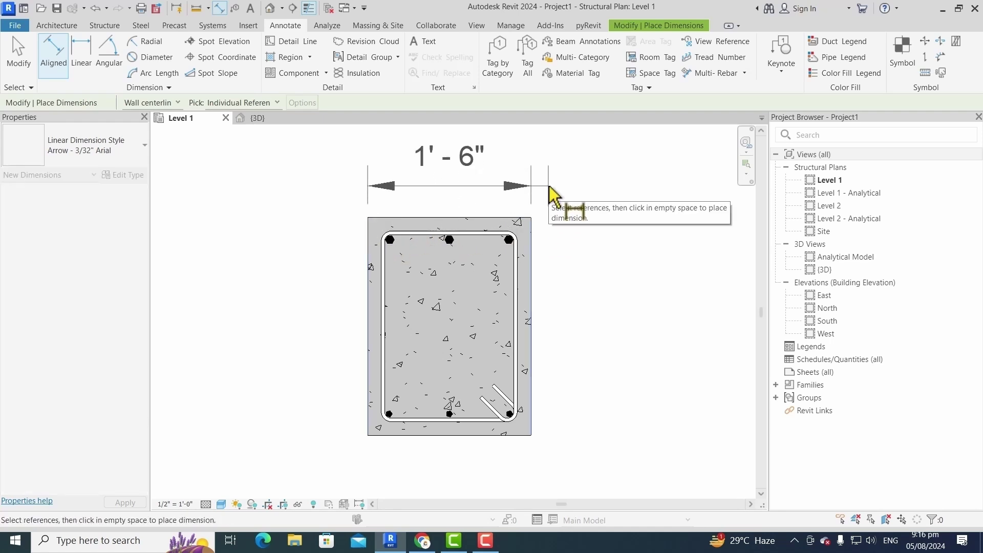
scroll(552, 211, down, 1)
click(557, 190)
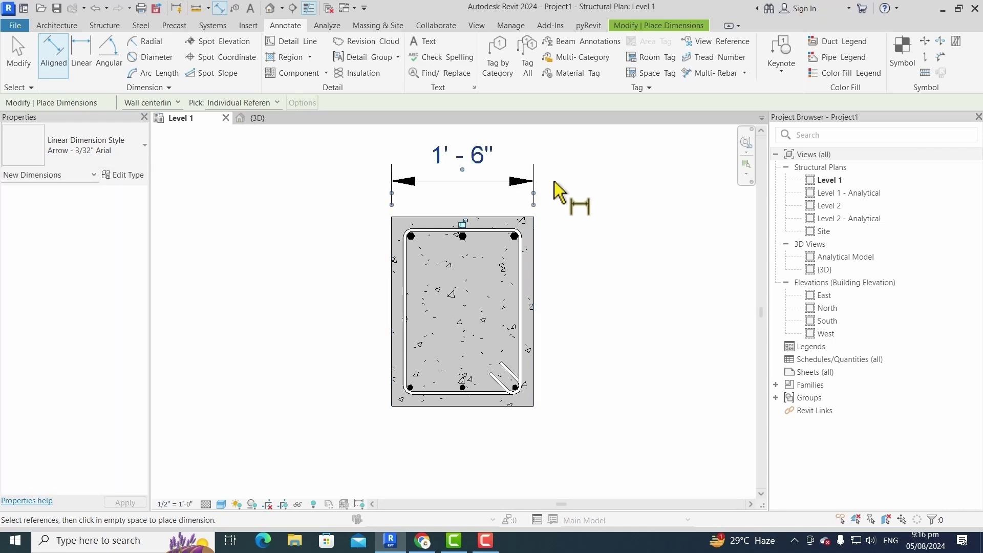
click(529, 219)
click(526, 412)
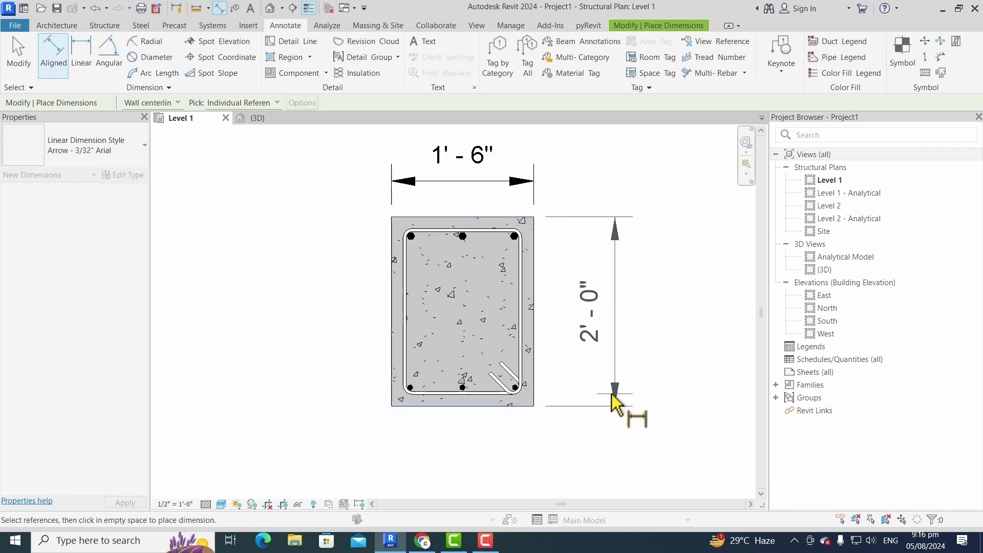
click(594, 410)
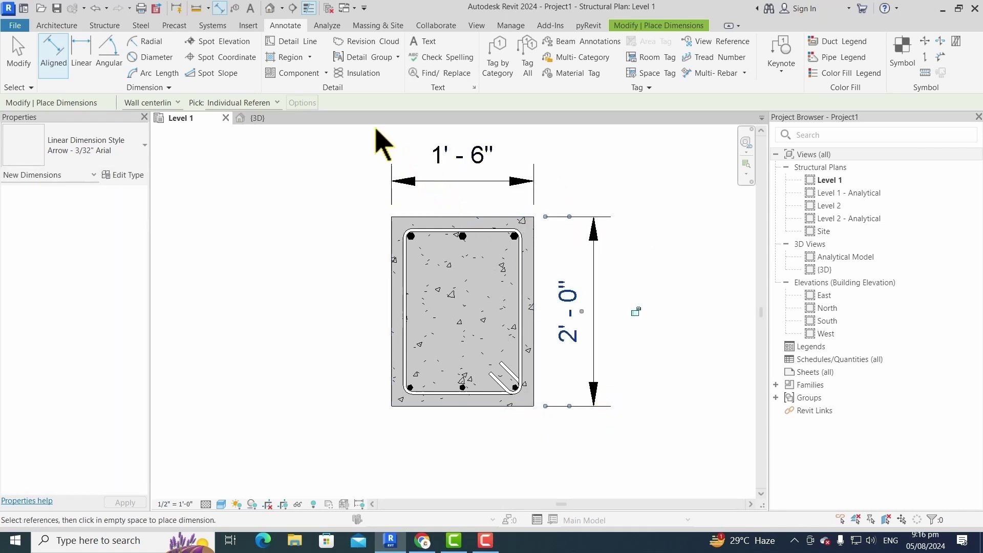
key(Escape)
key(Escape)
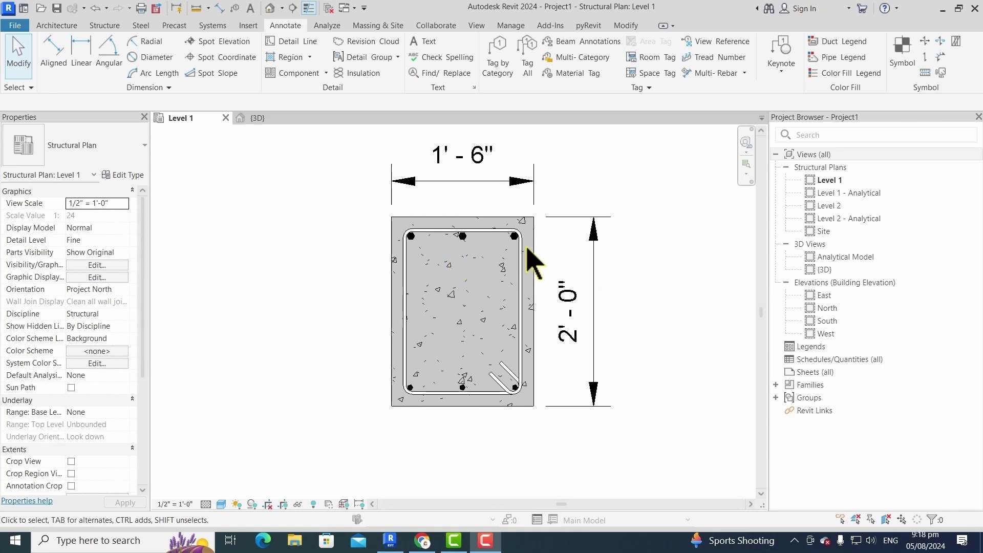
Use Tag by Category (TG) to tag the left stirrup (#3 - 3), bottom middle bar (#6 - 1) and column (18 x 24)
key(t)
key(g)
click(494, 285)
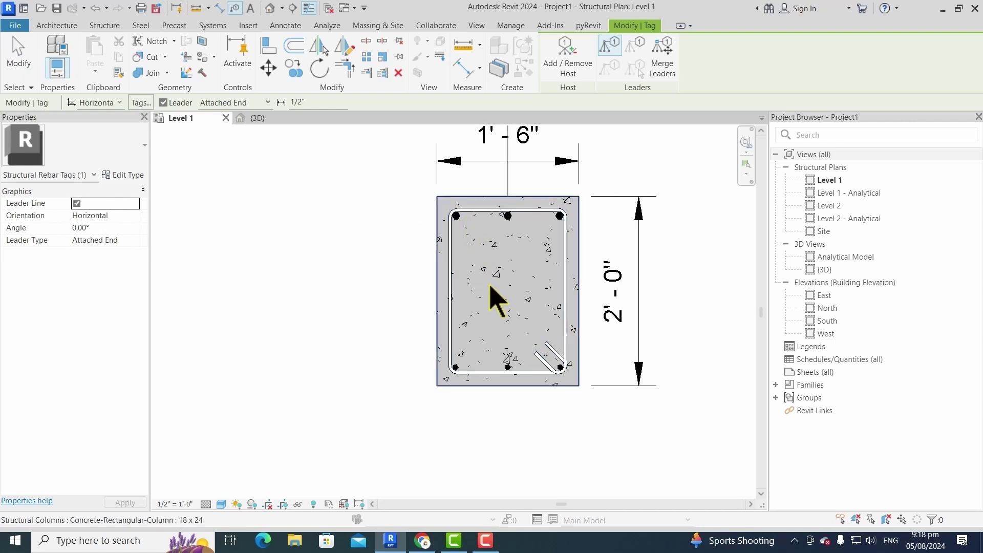
click(450, 287)
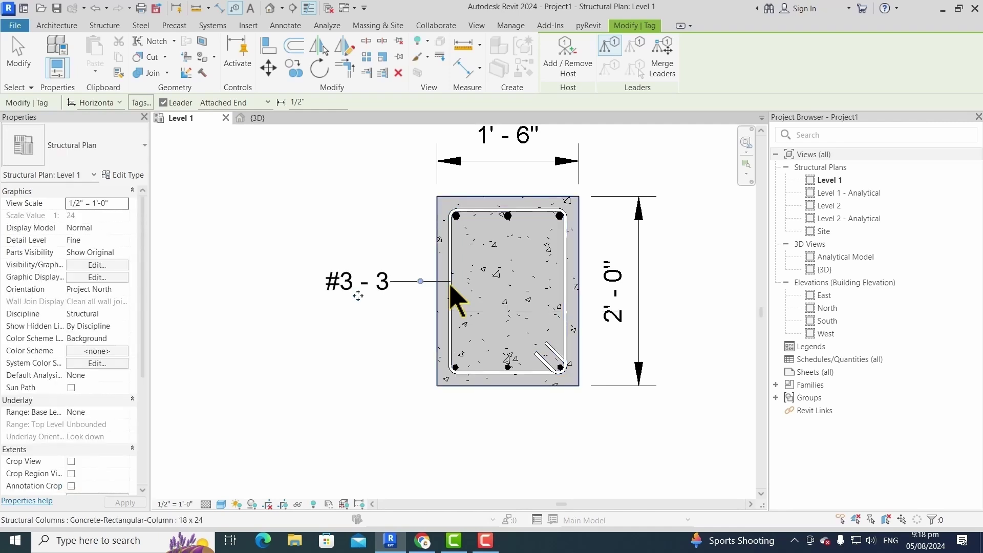
scroll(516, 386, up, 2)
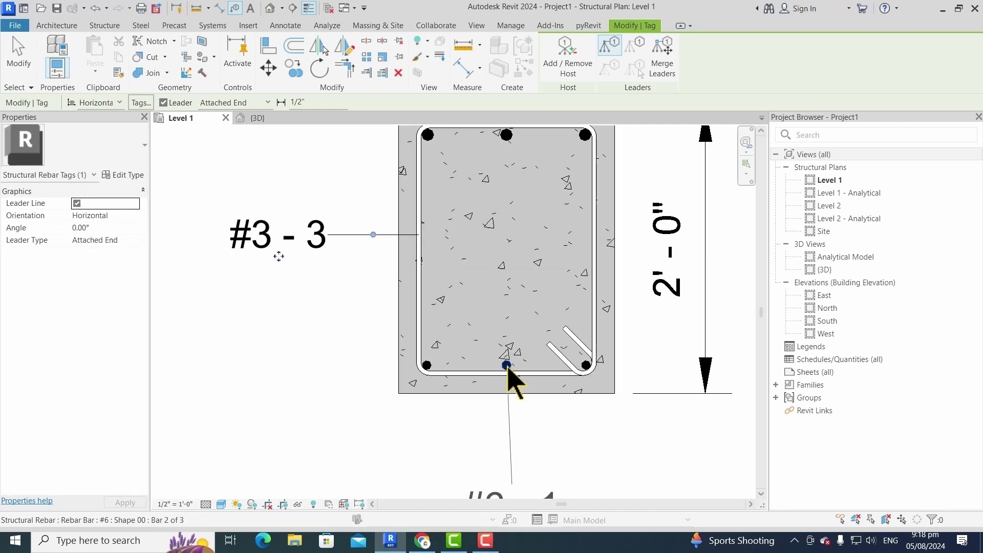
scroll(517, 389, down, 1)
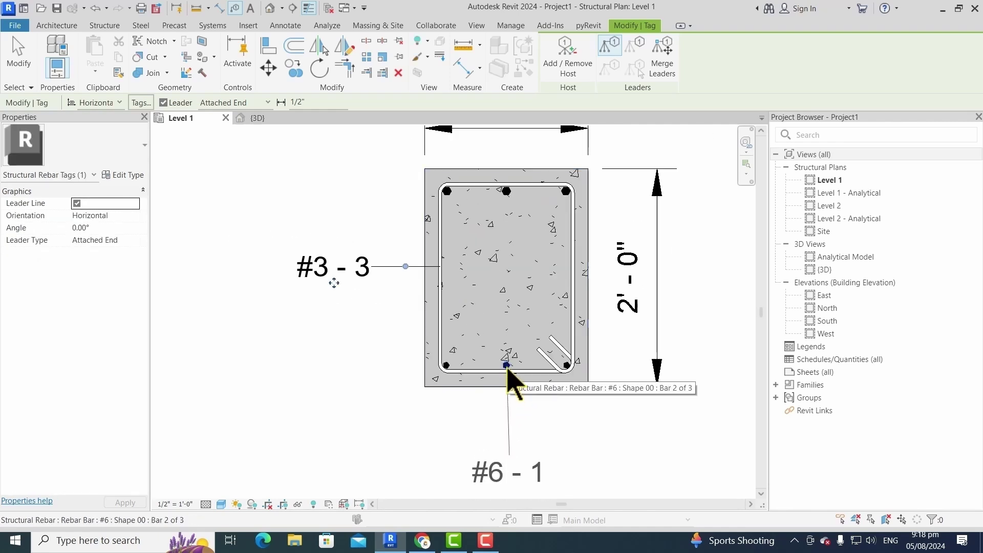
click(509, 369)
scroll(537, 391, down, 2)
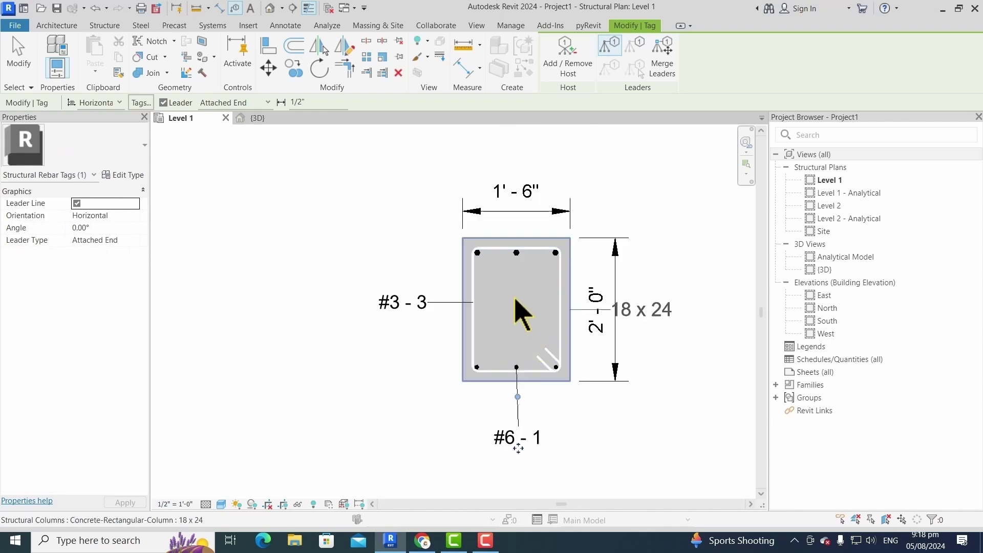
click(561, 400)
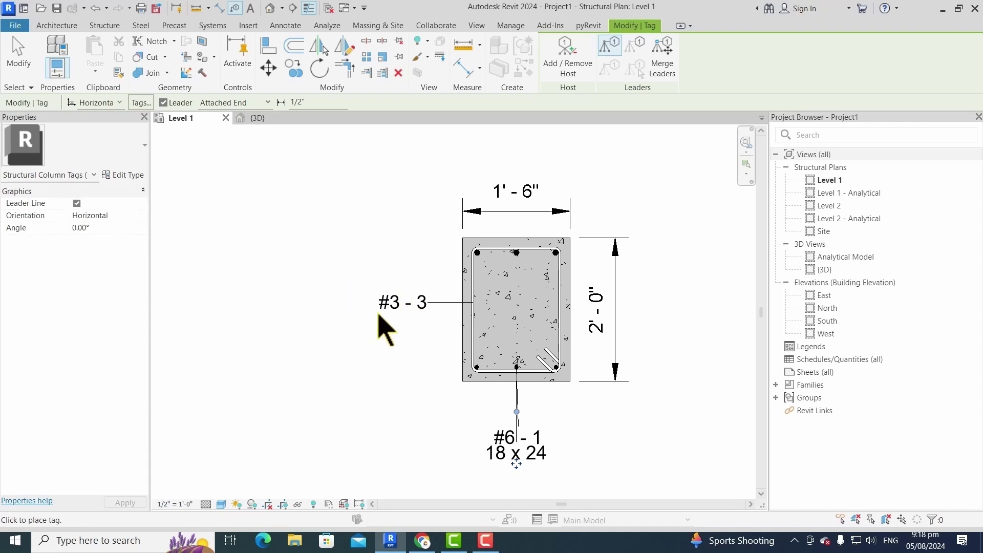
Change the stirrup tag type to Quantity Type Spacing & Number - 1 Line, so it reads 21 -#3 @0' - 6" - 3
key(Escape)
click(417, 317)
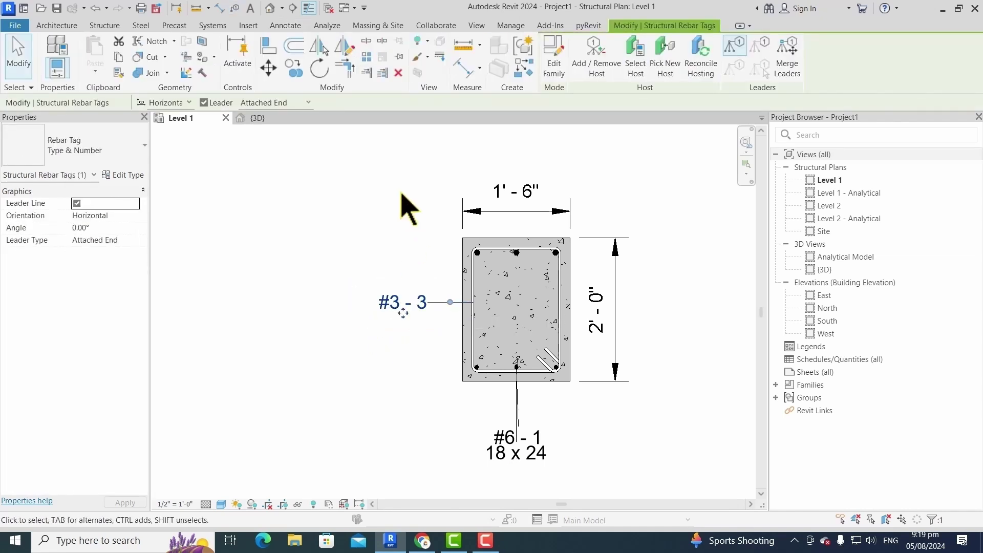
click(145, 146)
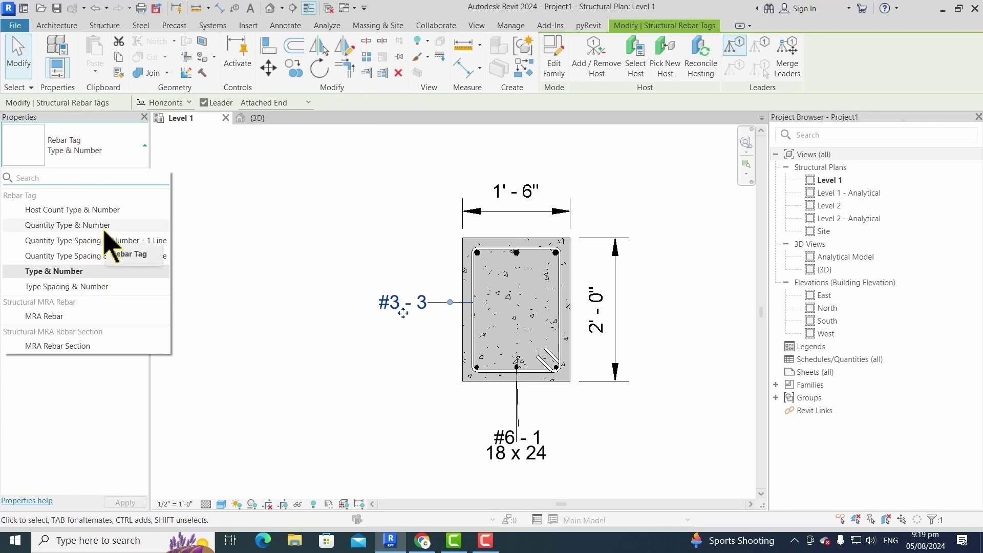
click(104, 228)
click(89, 163)
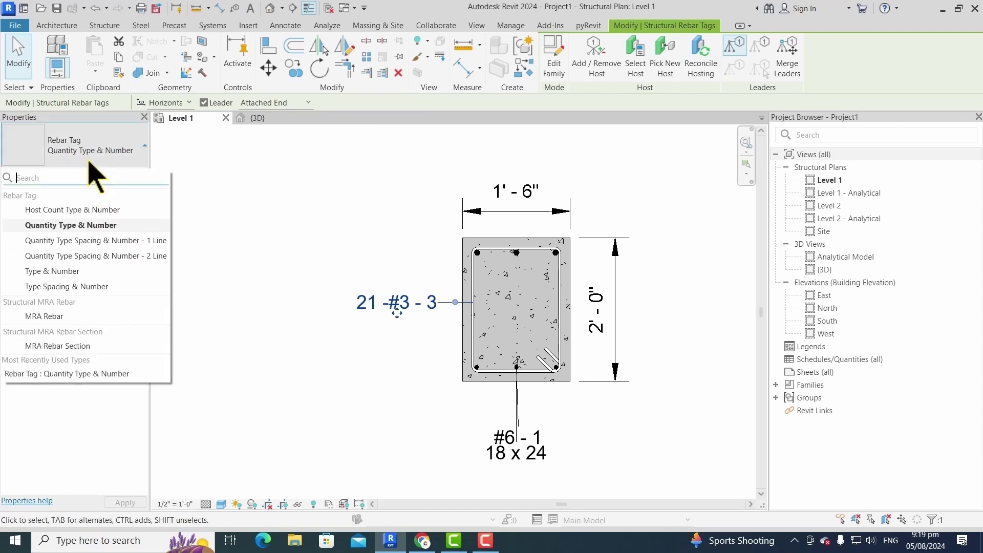
click(87, 240)
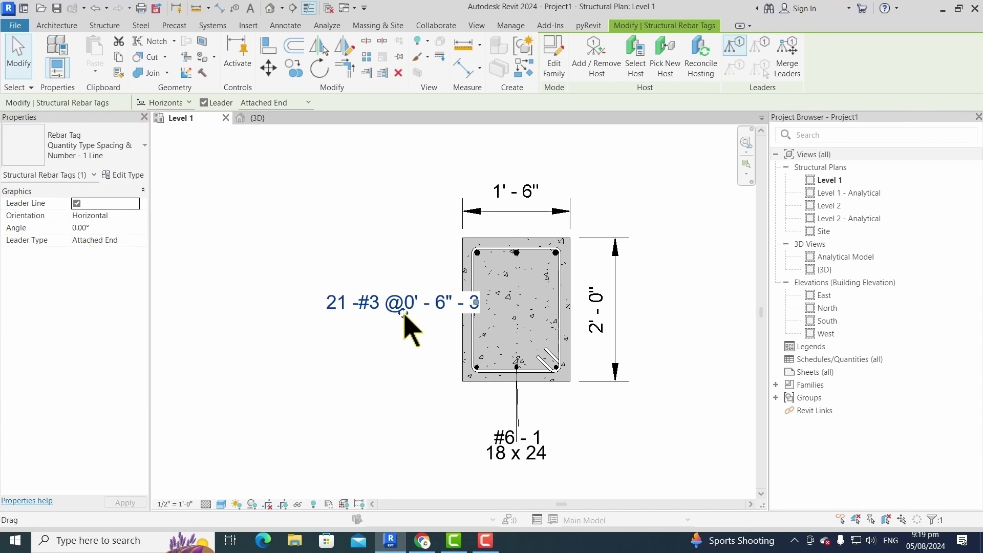
Move the stirrup tag further left and the #6 - 1 tag up toward the column
drag(404, 314, 351, 314)
click(358, 265)
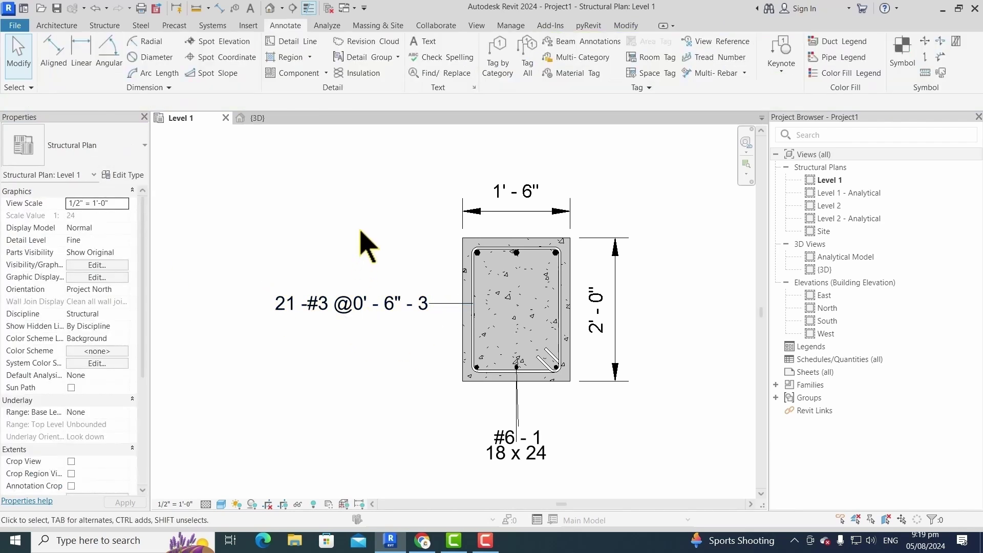
mouse_move(527, 444)
mouse_down()
mouse_move(523, 419)
mouse_move(517, 424)
mouse_up()
click(582, 417)
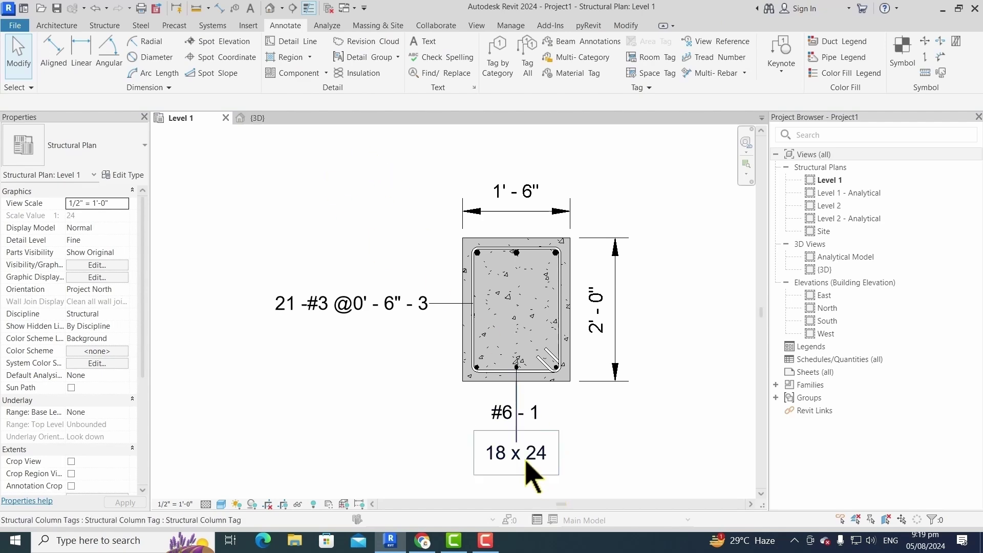
click(507, 419)
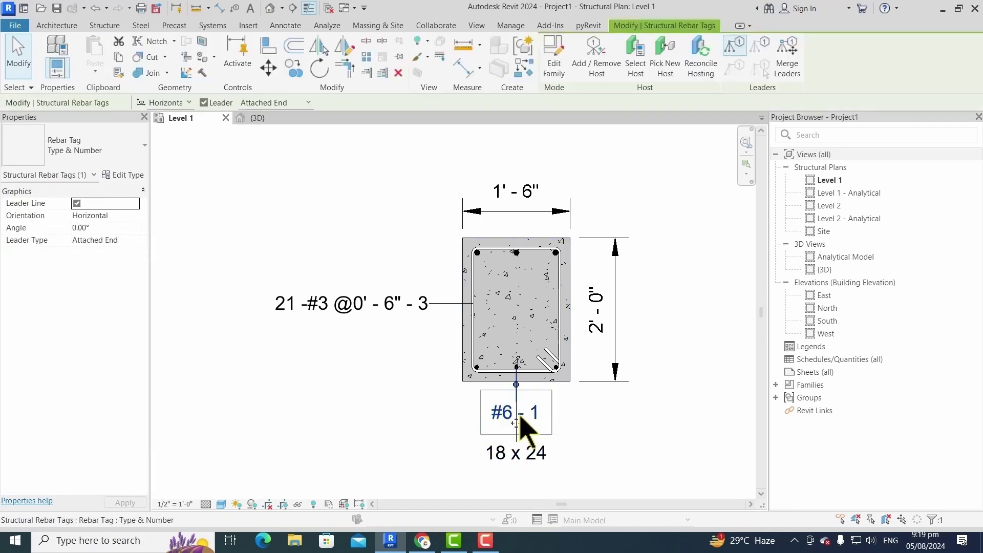
Set the #6 - 1 rebar tag type's Leader Arrowhead to Open Dot 1/16"
click(135, 176)
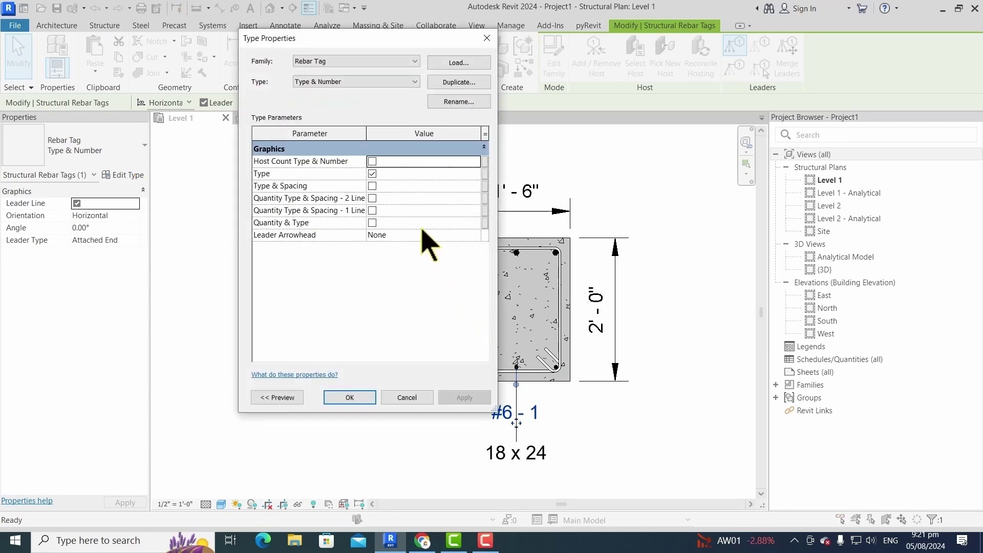
click(479, 236)
click(475, 235)
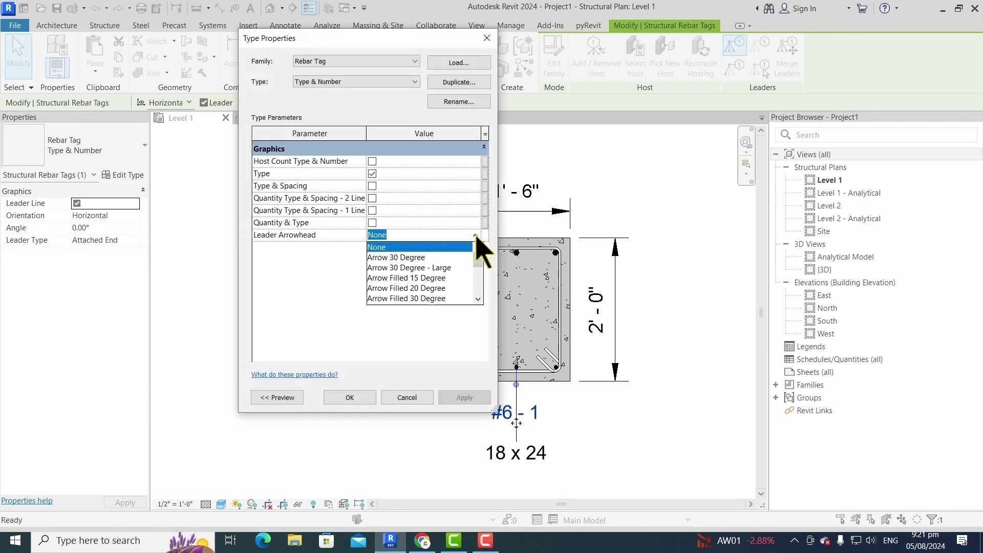
scroll(428, 295, down, 5)
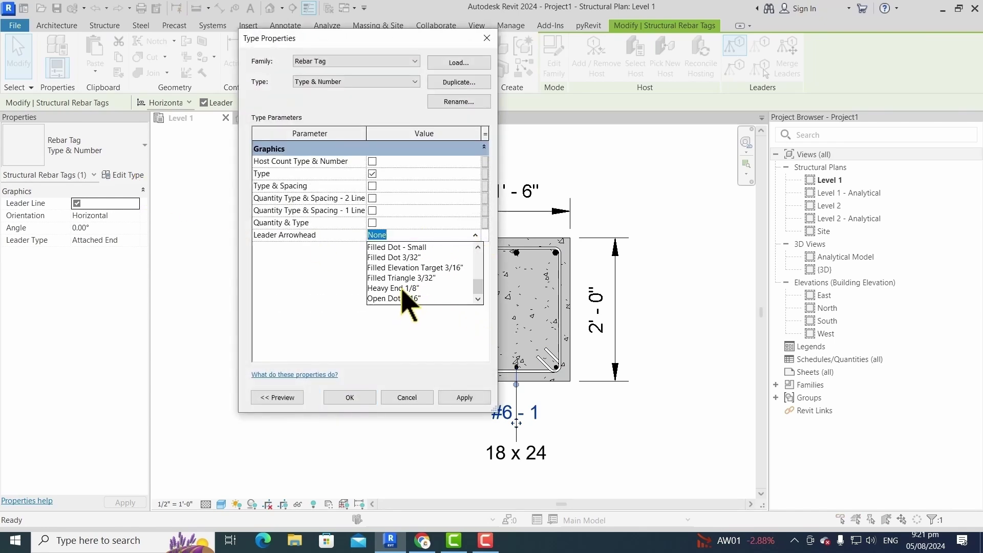
click(399, 299)
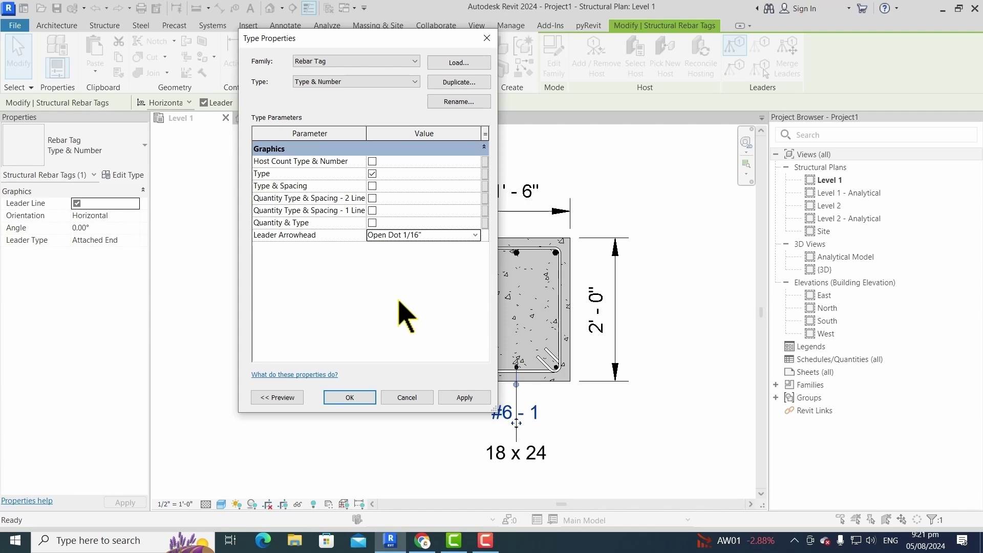
click(362, 399)
click(595, 432)
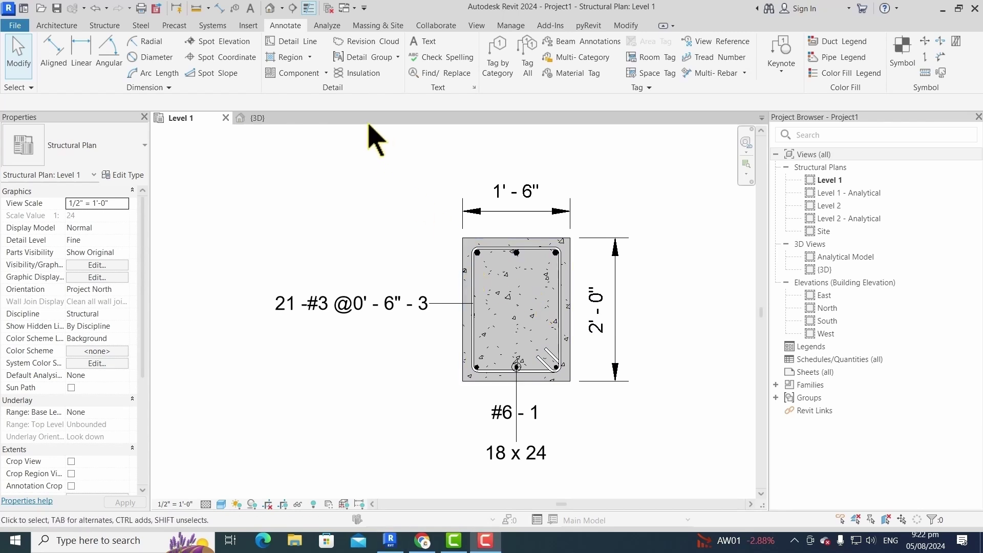
Draw a horizontal section line from left to right across the column in the Level 1 plan
click(477, 25)
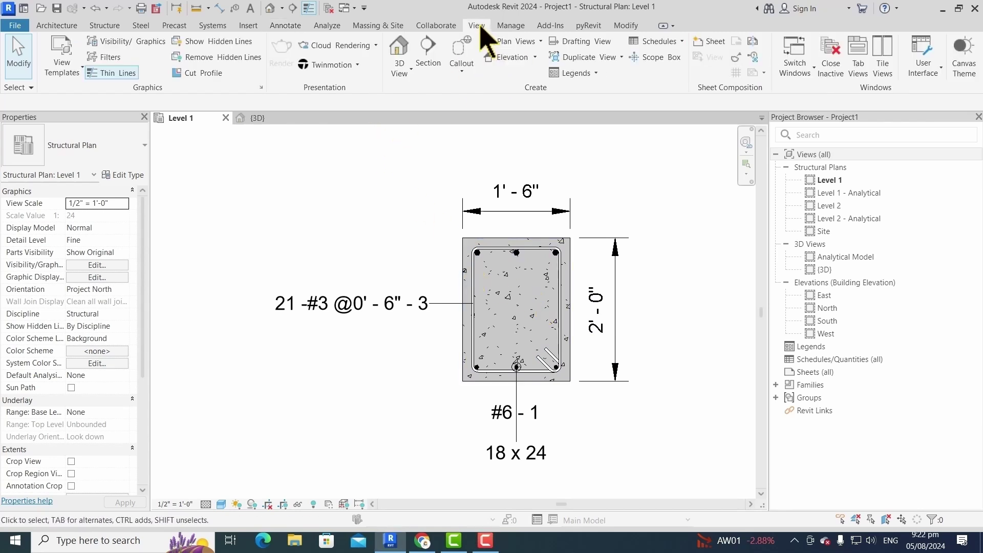
click(430, 59)
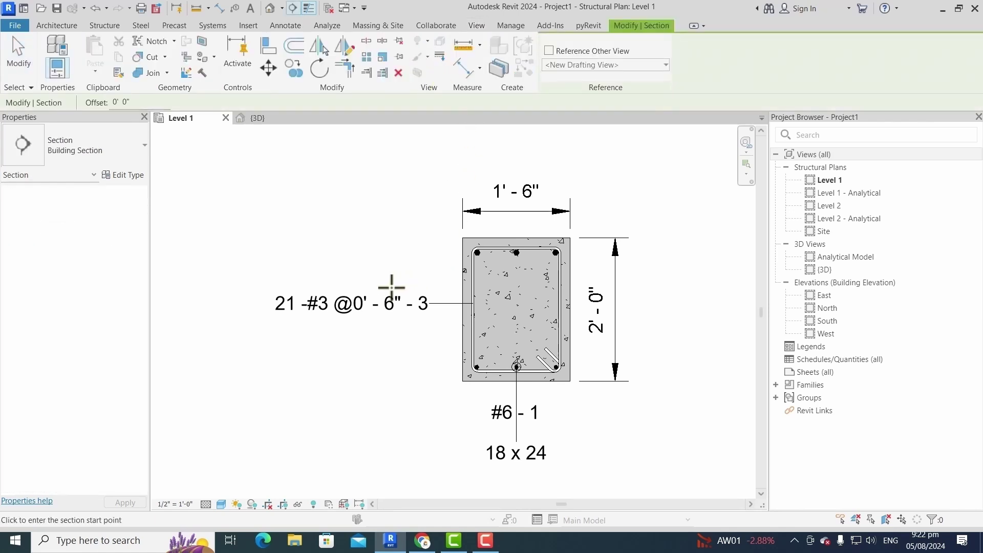
click(377, 272)
scroll(410, 271, down, 3)
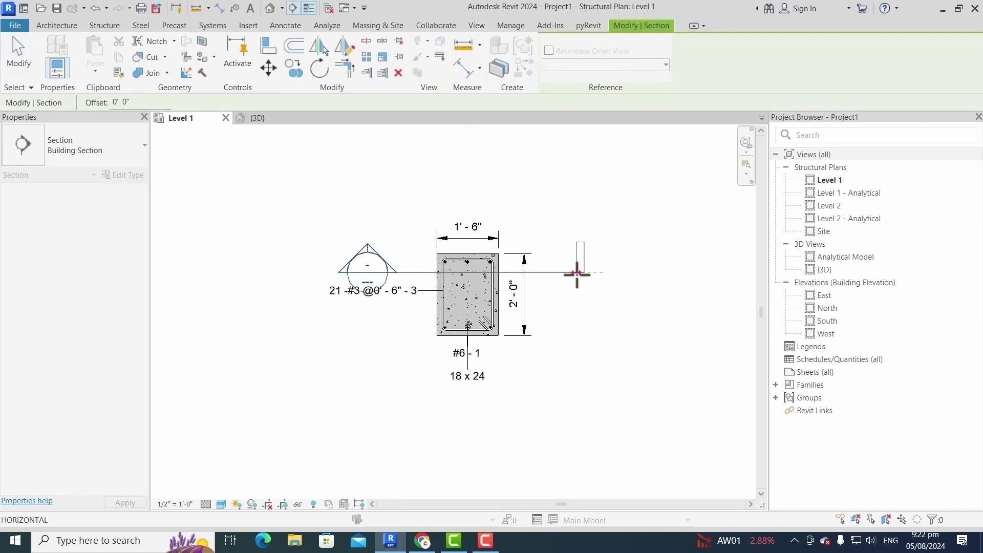
click(576, 273)
scroll(468, 248, down, 2)
key(Escape)
key(Escape)
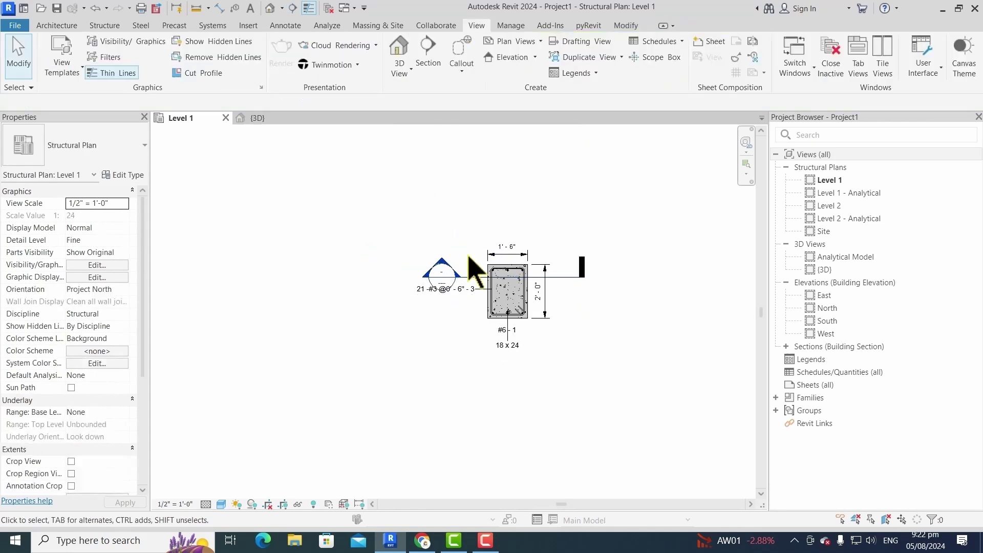
scroll(420, 256, up, 3)
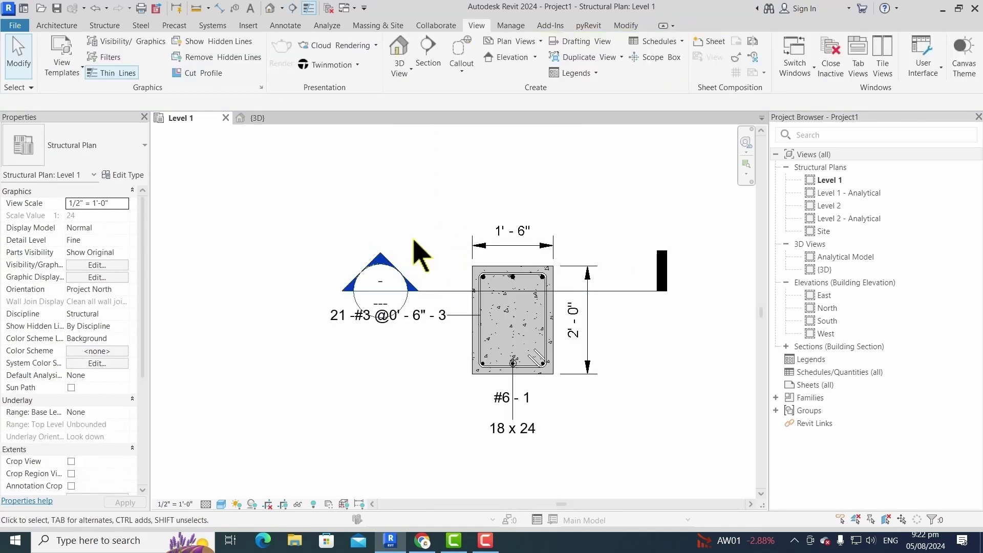
Open Section 1, set its detail level to Fine and hide the crop region
double_click(384, 256)
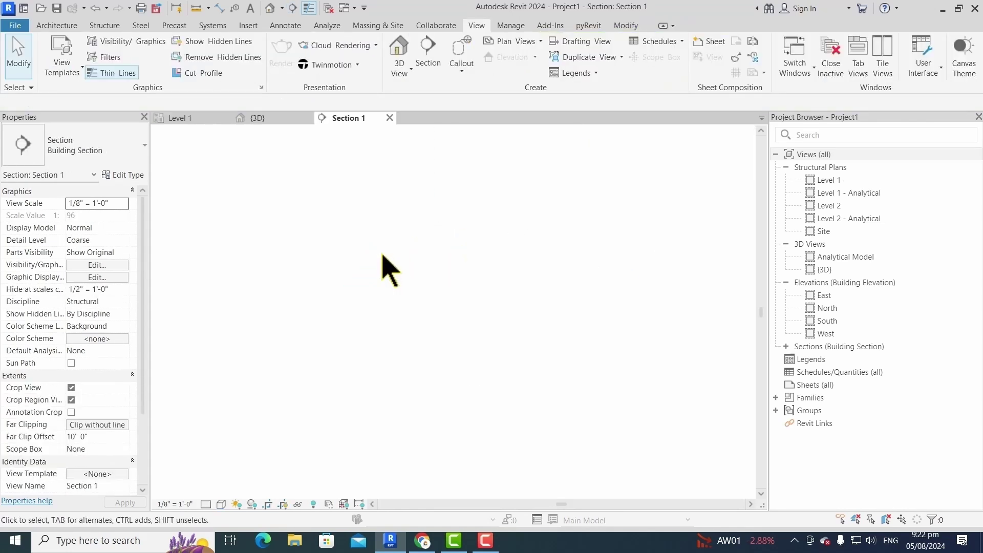
click(205, 504)
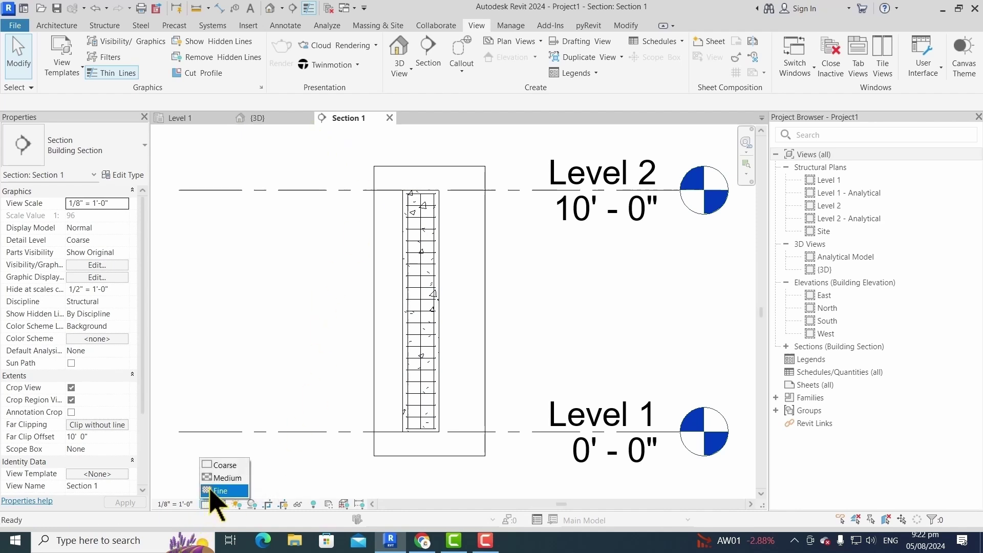
click(221, 490)
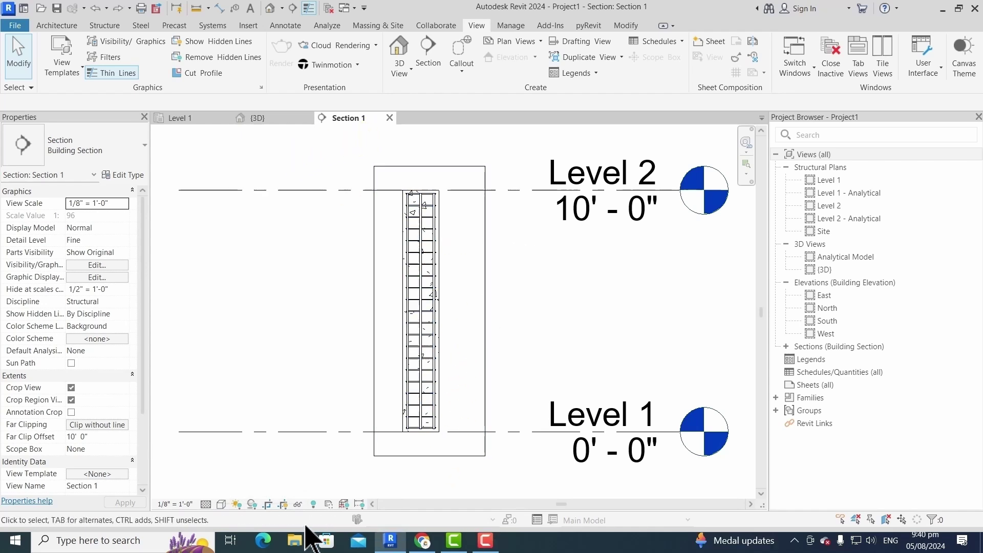
click(282, 505)
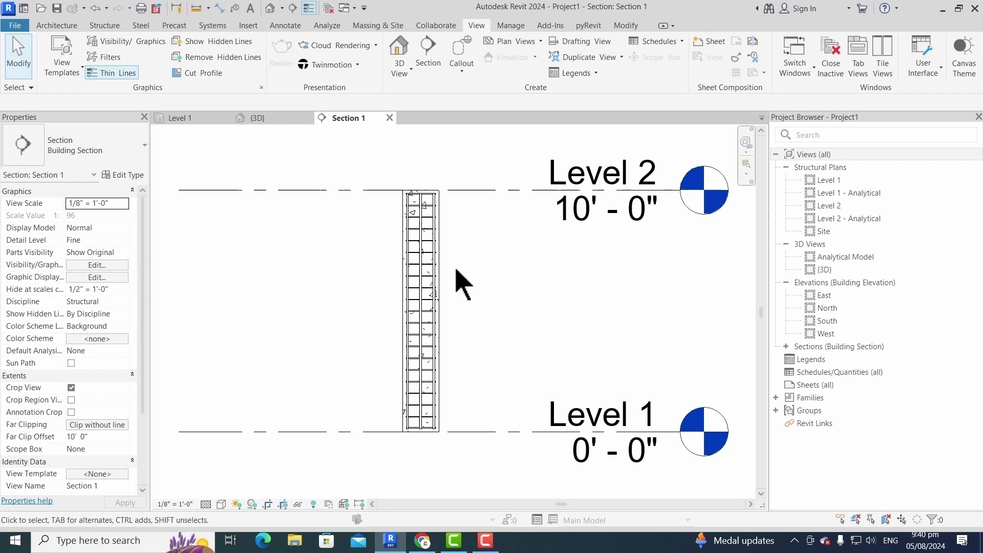
Tag a stirrup in Section 1 with TG, placing the #3 - 3 tag below the column
scroll(439, 291, up, 5)
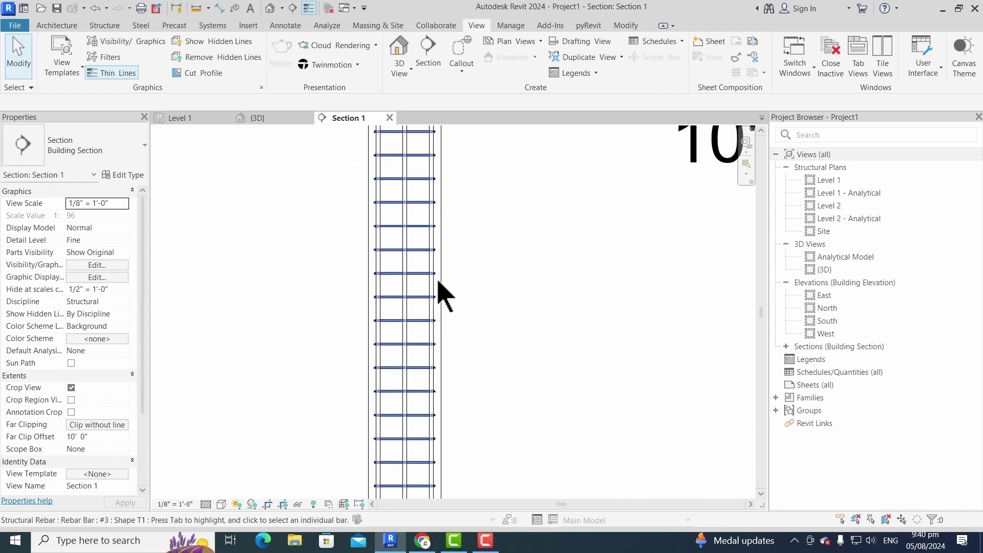
click(412, 272)
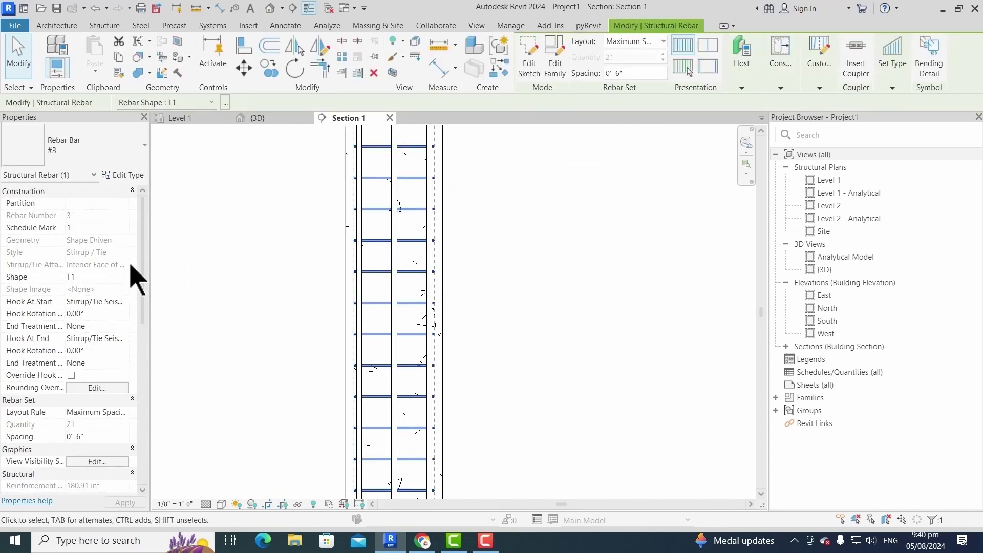
scroll(415, 307, down, 2)
click(489, 295)
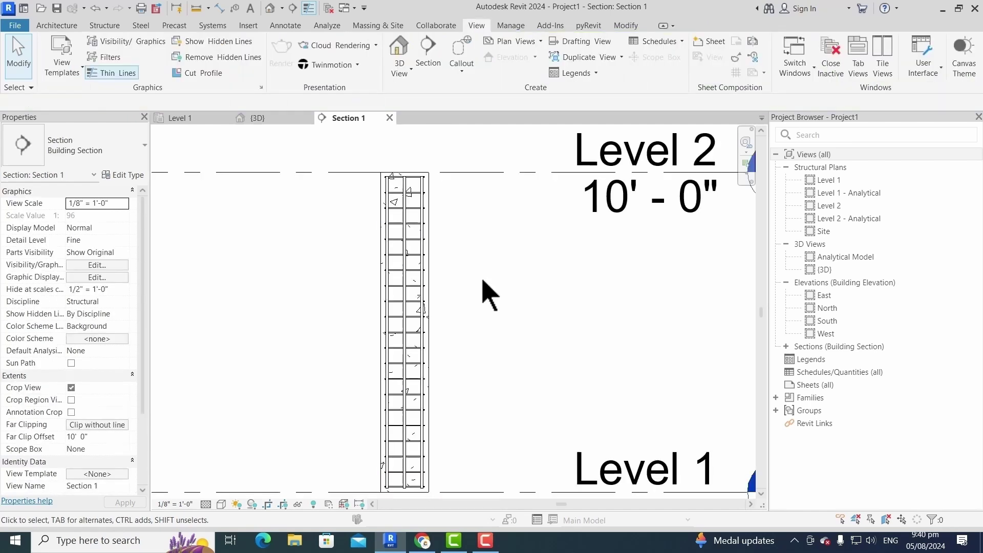
key(t)
key(g)
scroll(417, 292, up, 5)
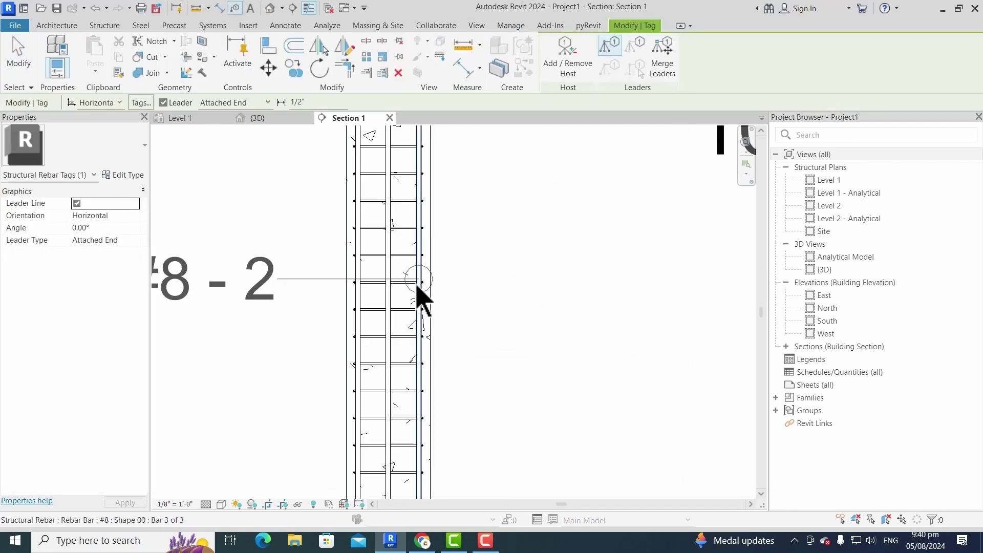
scroll(430, 283, up, 2)
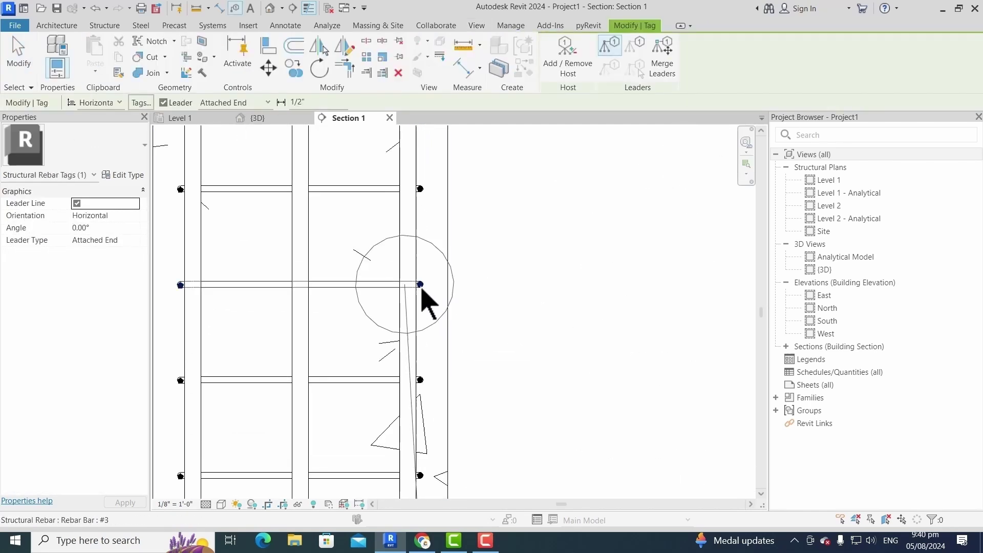
scroll(422, 289, down, 2)
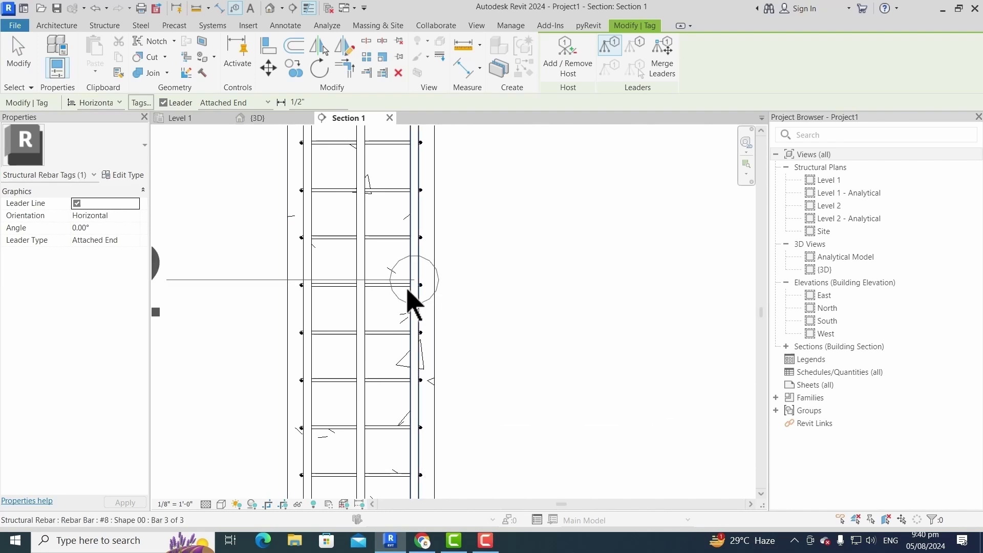
scroll(435, 297, down, 2)
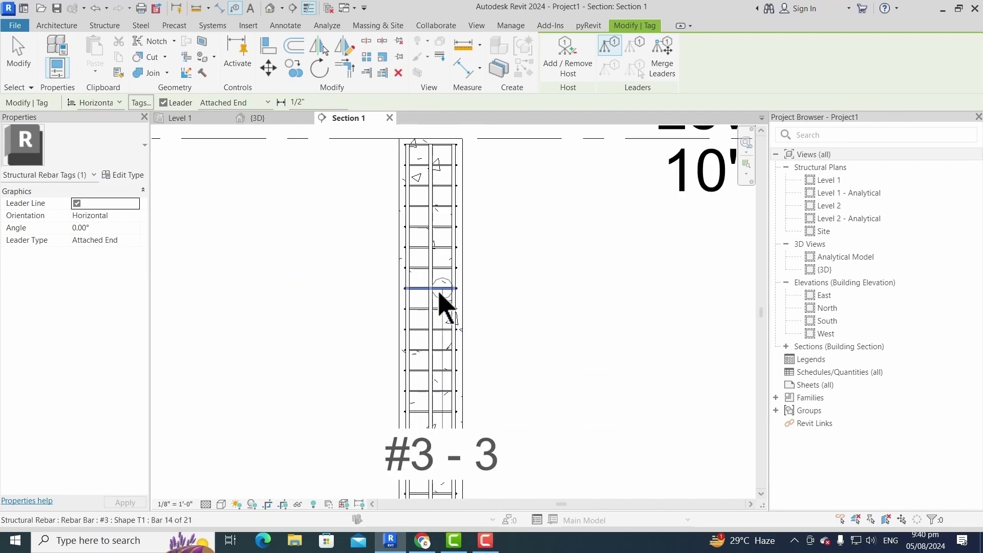
click(441, 302)
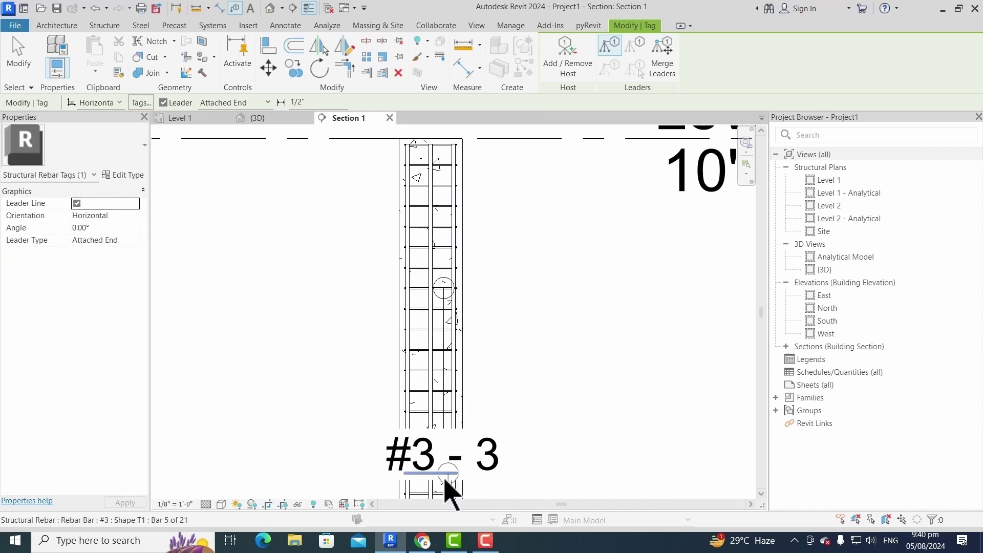
key(Escape)
Move the #3 - 3 stirrup tag to the right side of the column
click(446, 475)
drag(445, 475, 634, 314)
key(Escape)
scroll(523, 318, down, 2)
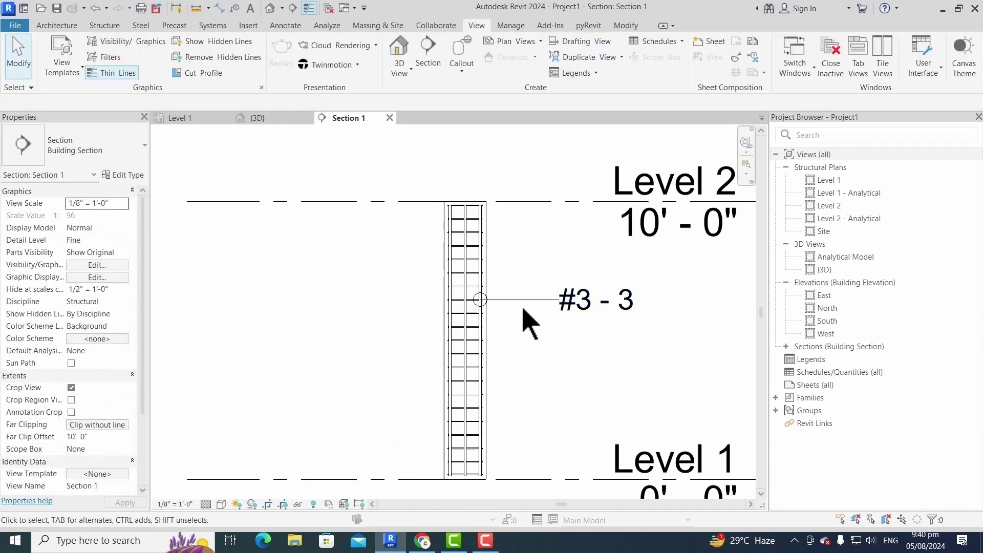
scroll(534, 302, up, 1)
click(537, 311)
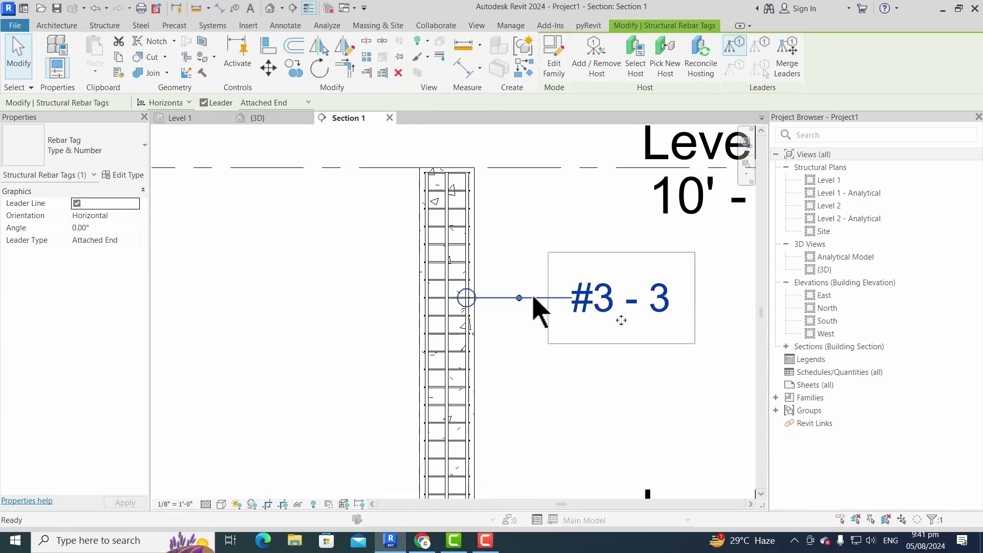
Place another stirrup tag to the left of the column with Tag by Category
key(t)
key(g)
scroll(425, 280, up, 3)
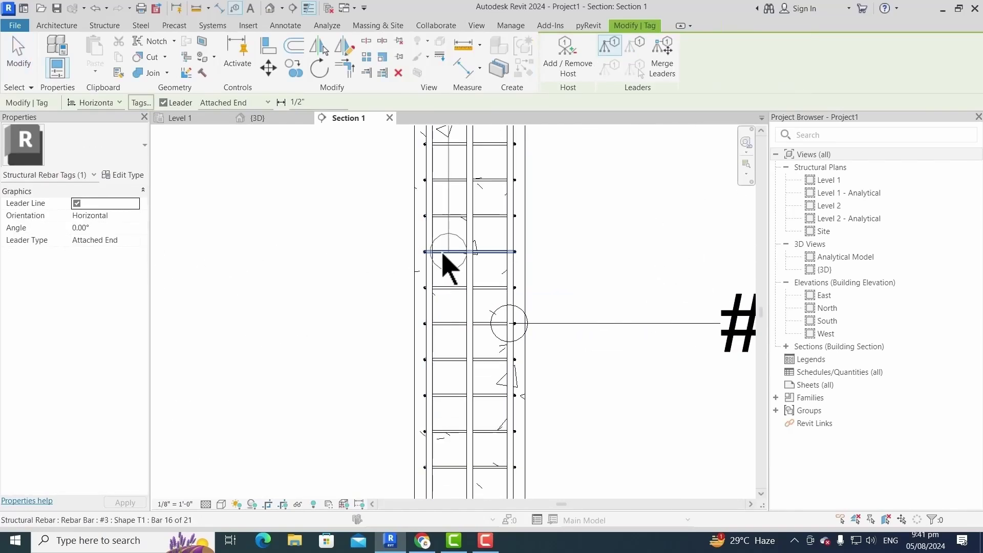
scroll(507, 359, down, 2)
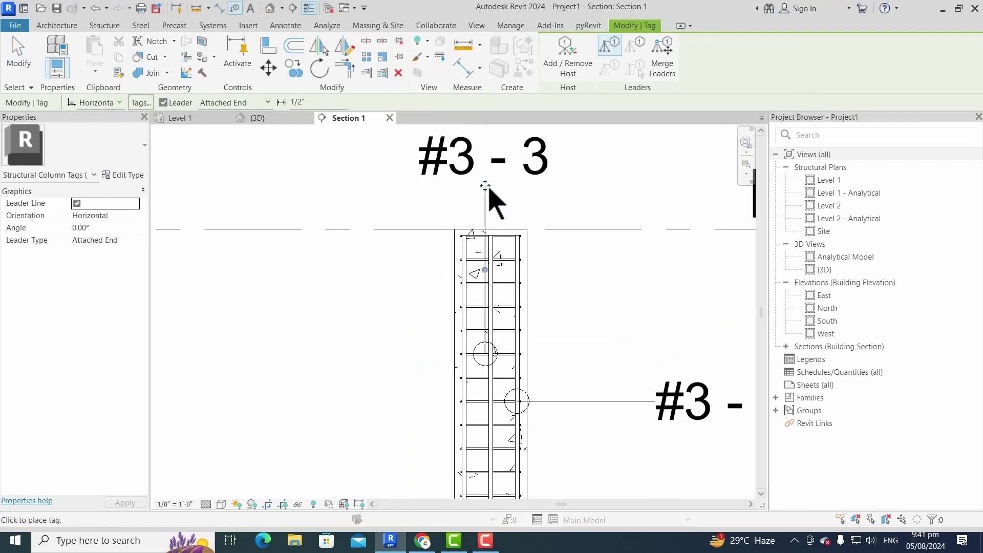
click(487, 198)
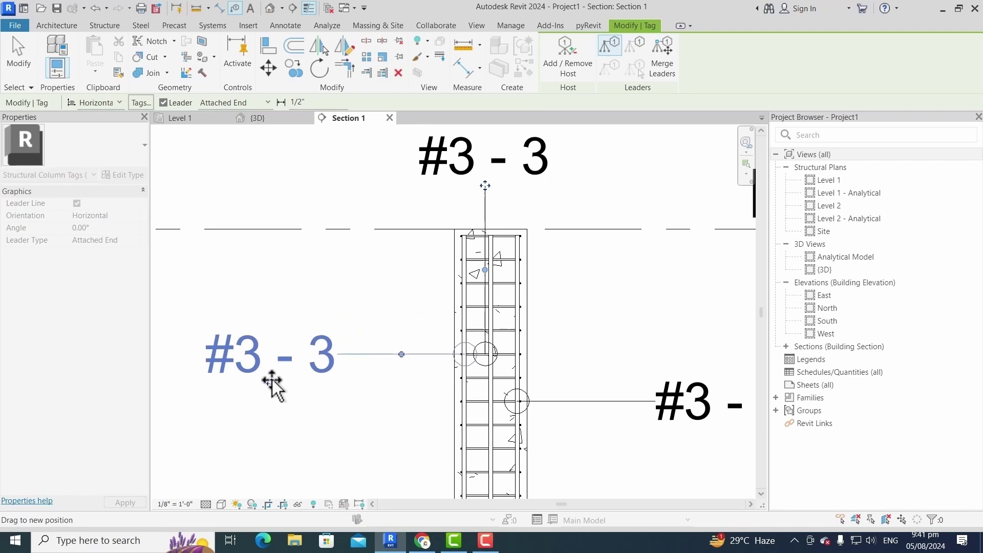
click(276, 386)
scroll(433, 331, down, 2)
key(Escape)
key(Escape)
scroll(370, 326, up, 2)
Change the left tag to Quantity Type Spacing & Number - 1 Line and shift it further left
click(373, 352)
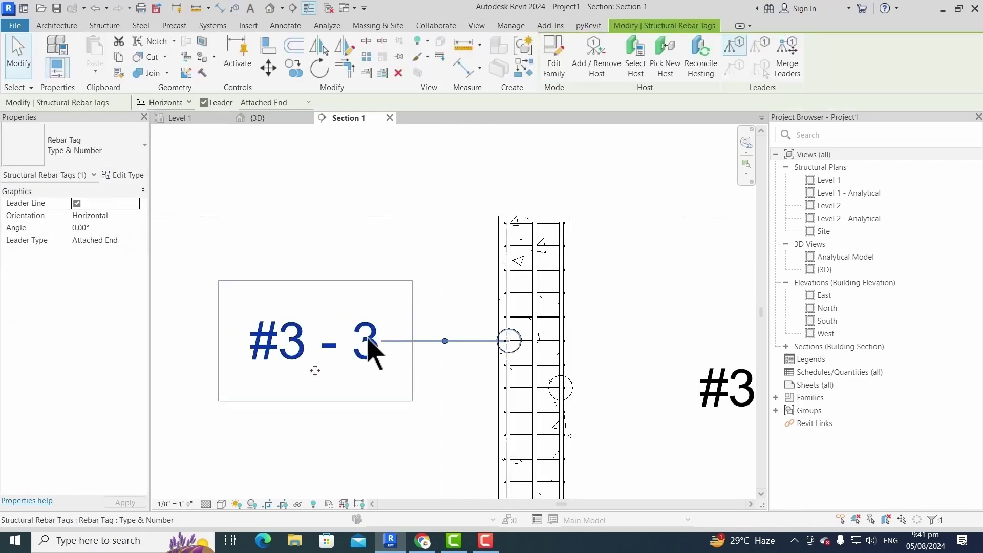
click(77, 146)
click(123, 241)
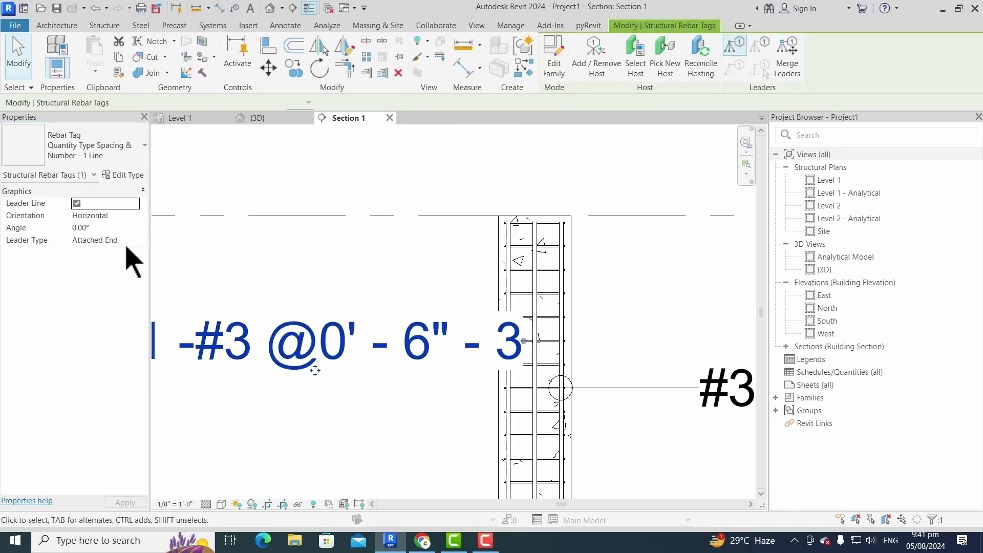
scroll(610, 333, down, 2)
drag(458, 352, 398, 351)
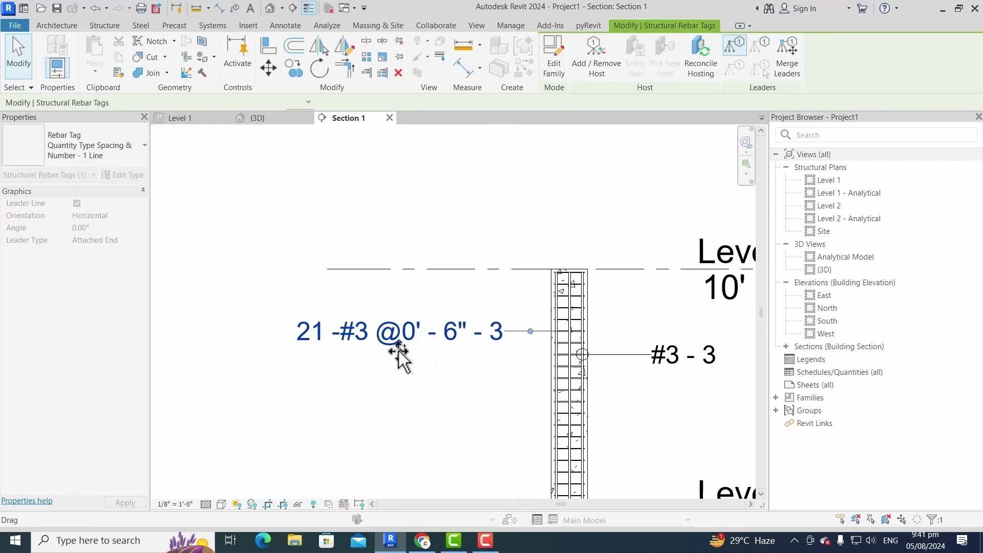
click(648, 180)
scroll(584, 272, down, 2)
Give the right #3 - 3 stirrup tag's type an arrow-style leader arrowhead
scroll(538, 305, up, 3)
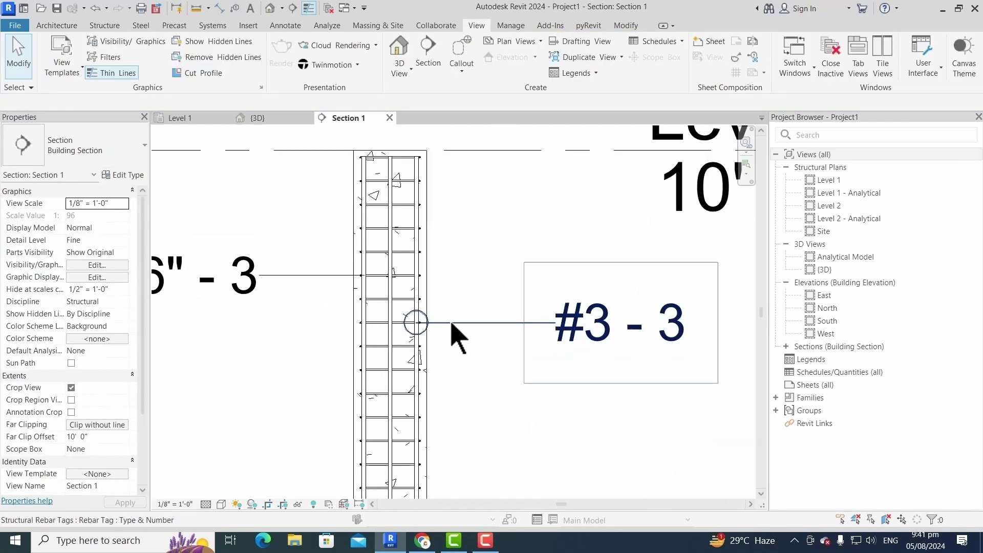
click(454, 328)
click(126, 175)
click(470, 238)
click(391, 247)
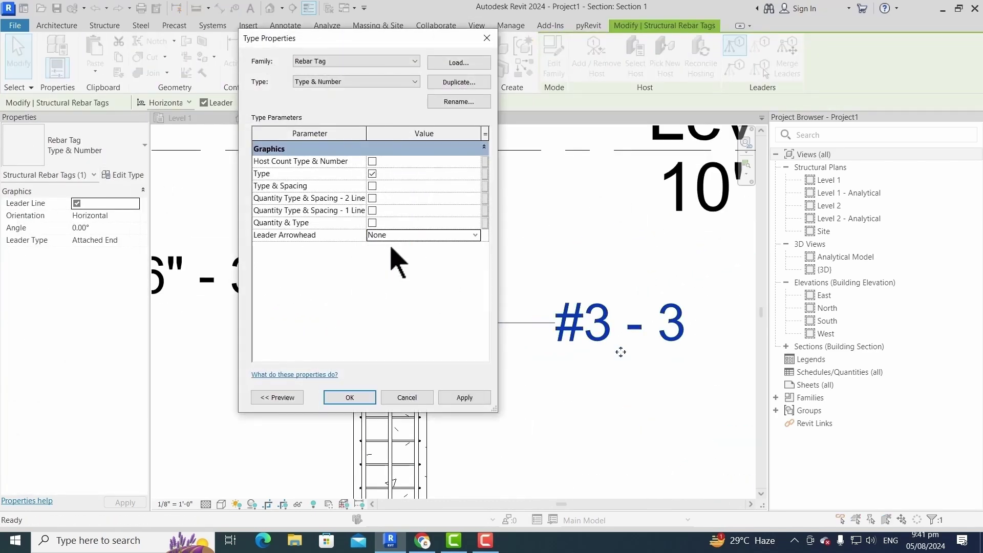
click(476, 235)
click(453, 258)
click(350, 397)
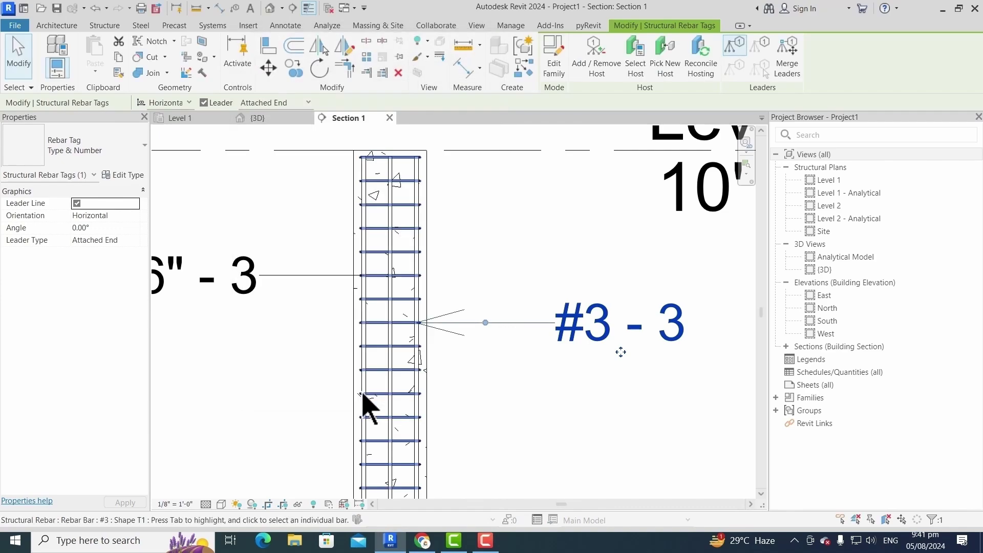
key(Escape)
scroll(541, 308, down, 2)
click(373, 292)
click(528, 268)
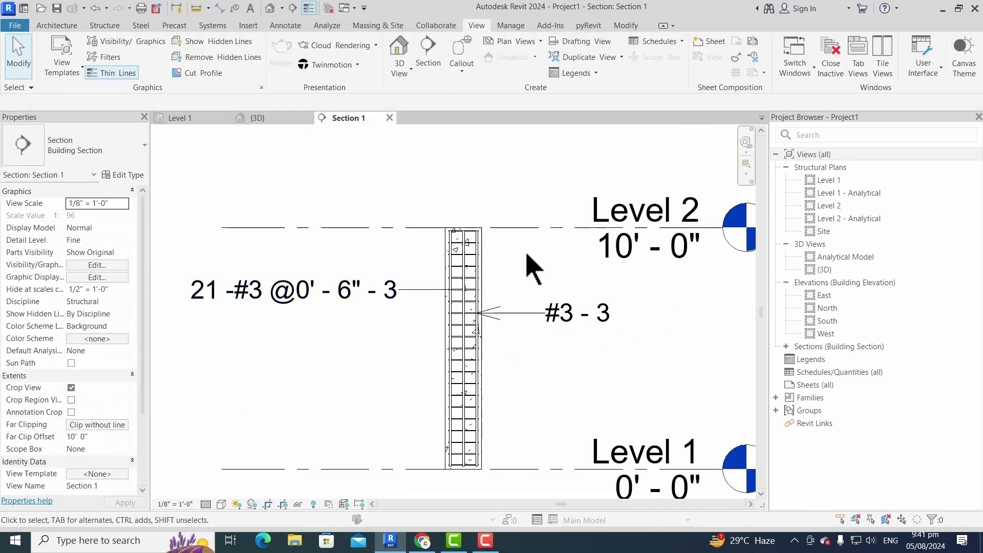